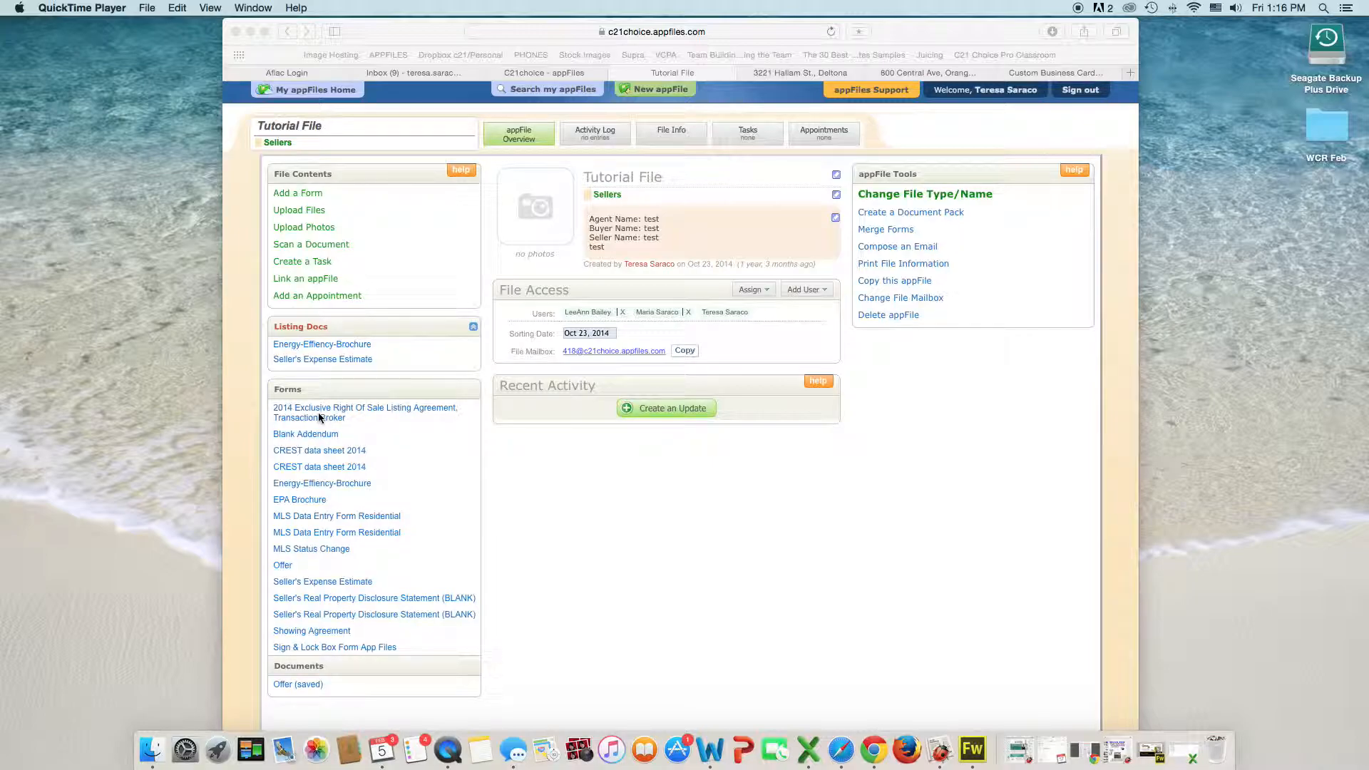
Open the 2014 Exclusive Right Of Sale Listing Agreement, Transaction Broker form from the Tutorial File.
click(326, 414)
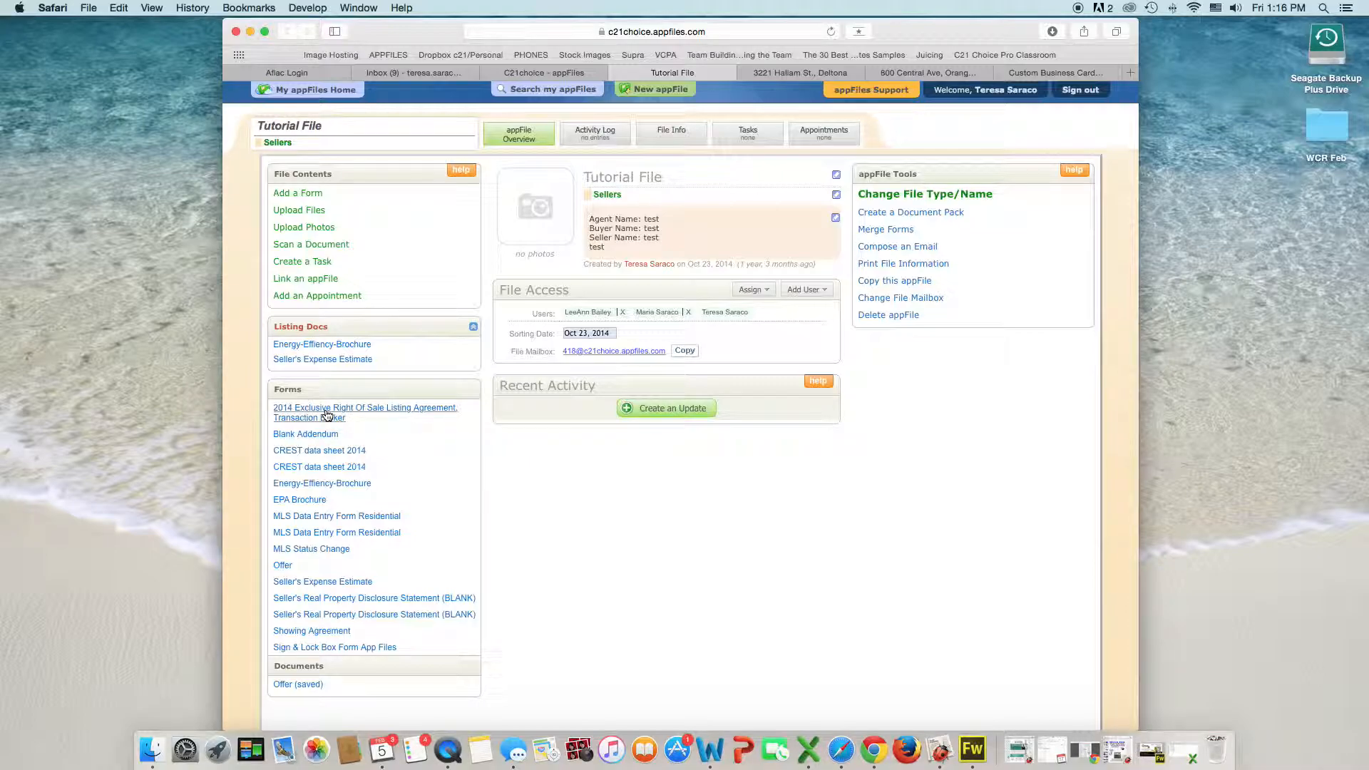
click(326, 414)
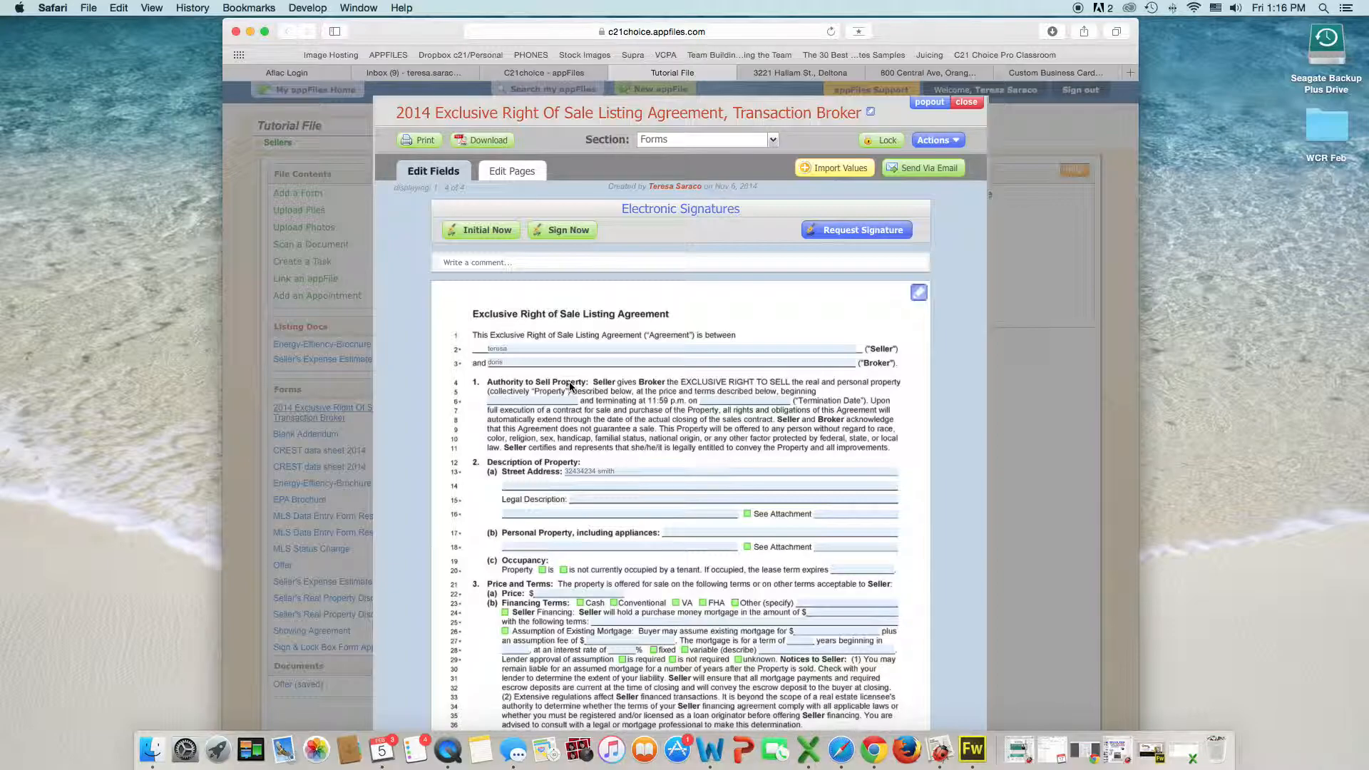
scroll(571, 387, down, 3)
scroll(571, 387, up, 2)
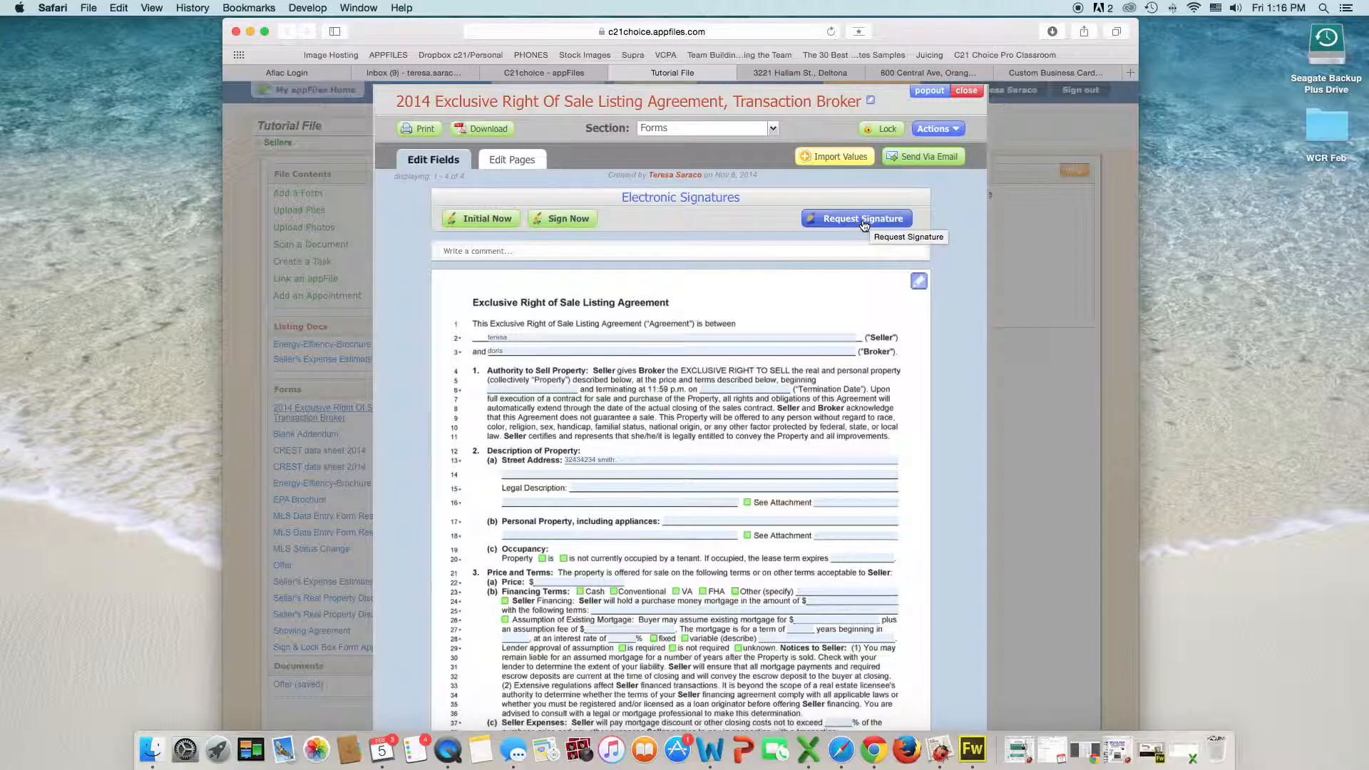
Request an electronic signature for the listing agreement and start a new signature request.
click(863, 225)
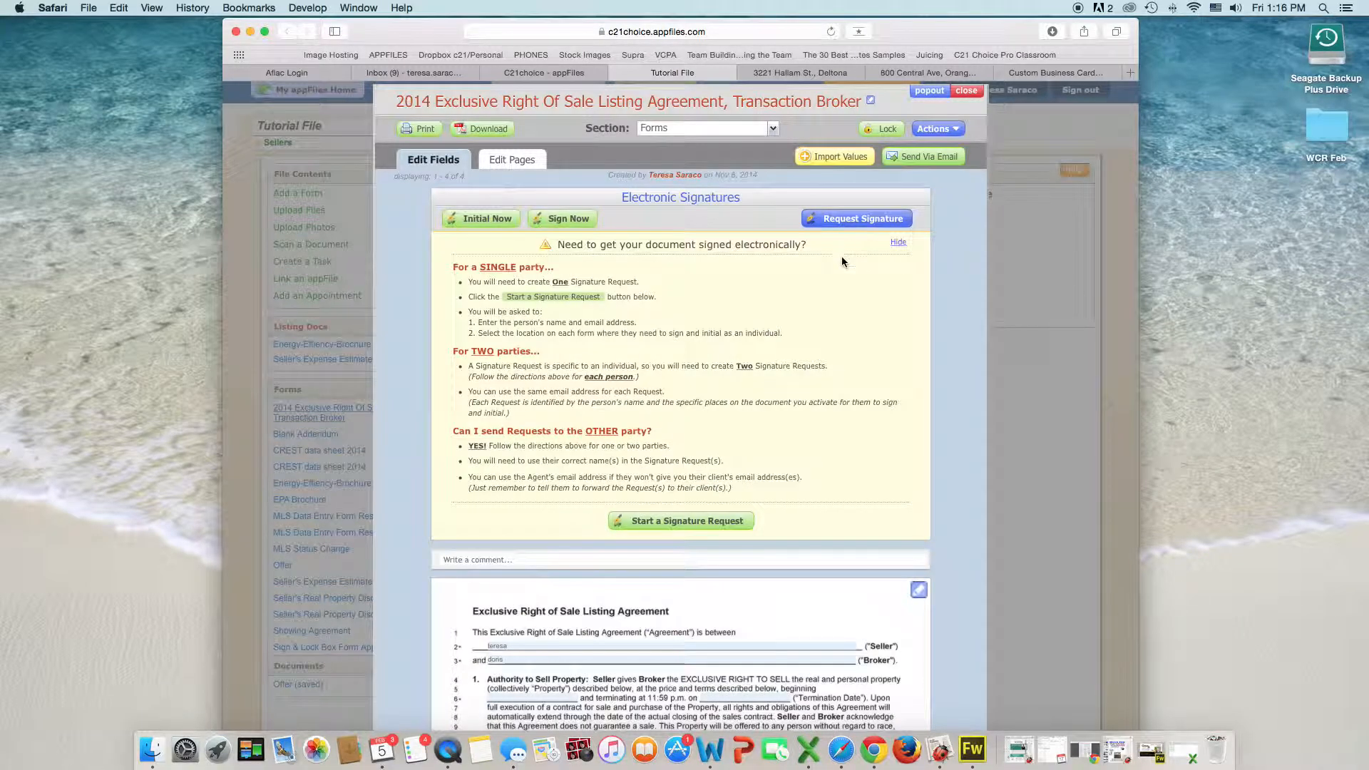
scroll(844, 264, down, 1)
scroll(845, 266, down, 2)
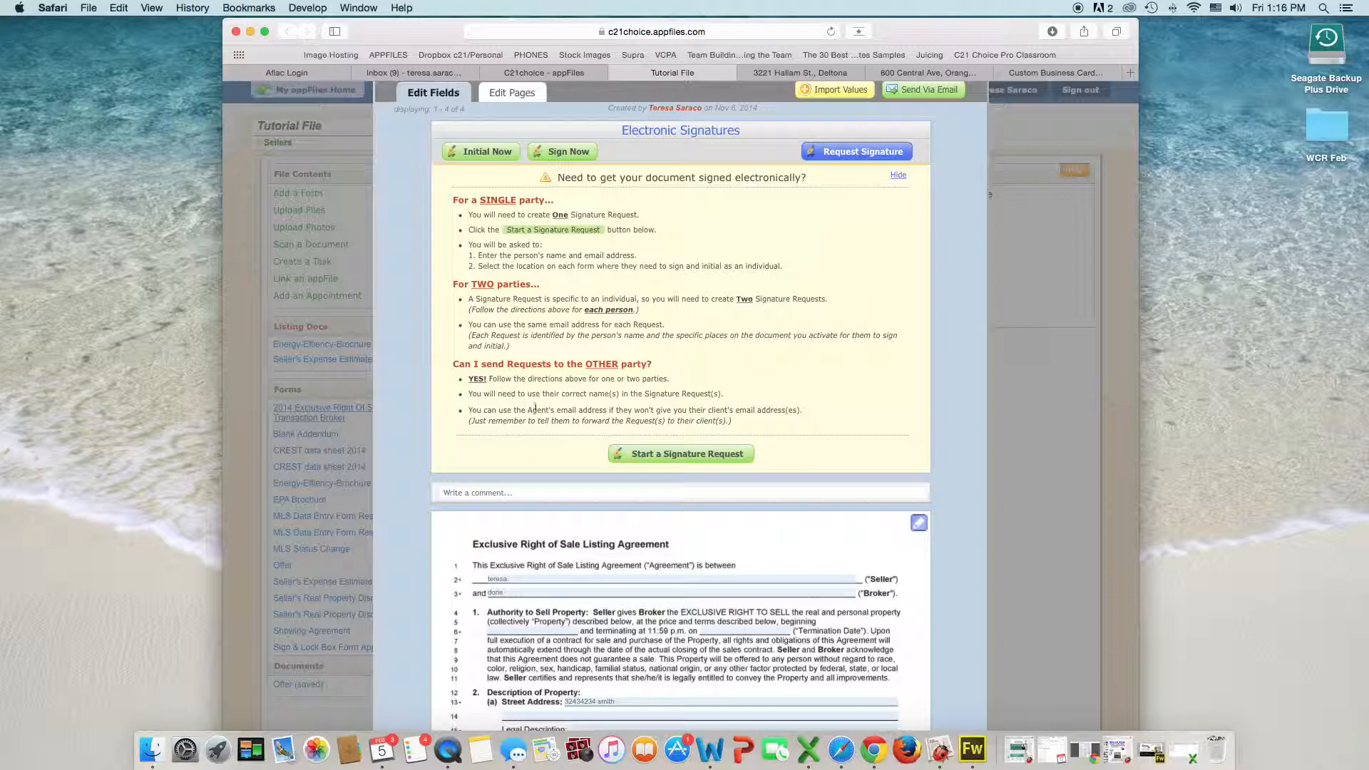
click(718, 457)
Enter the first signer's full name and activate the Seller Signature, Seller Initials and Seller Initials - Agree to Arbitration fields.
click(607, 192)
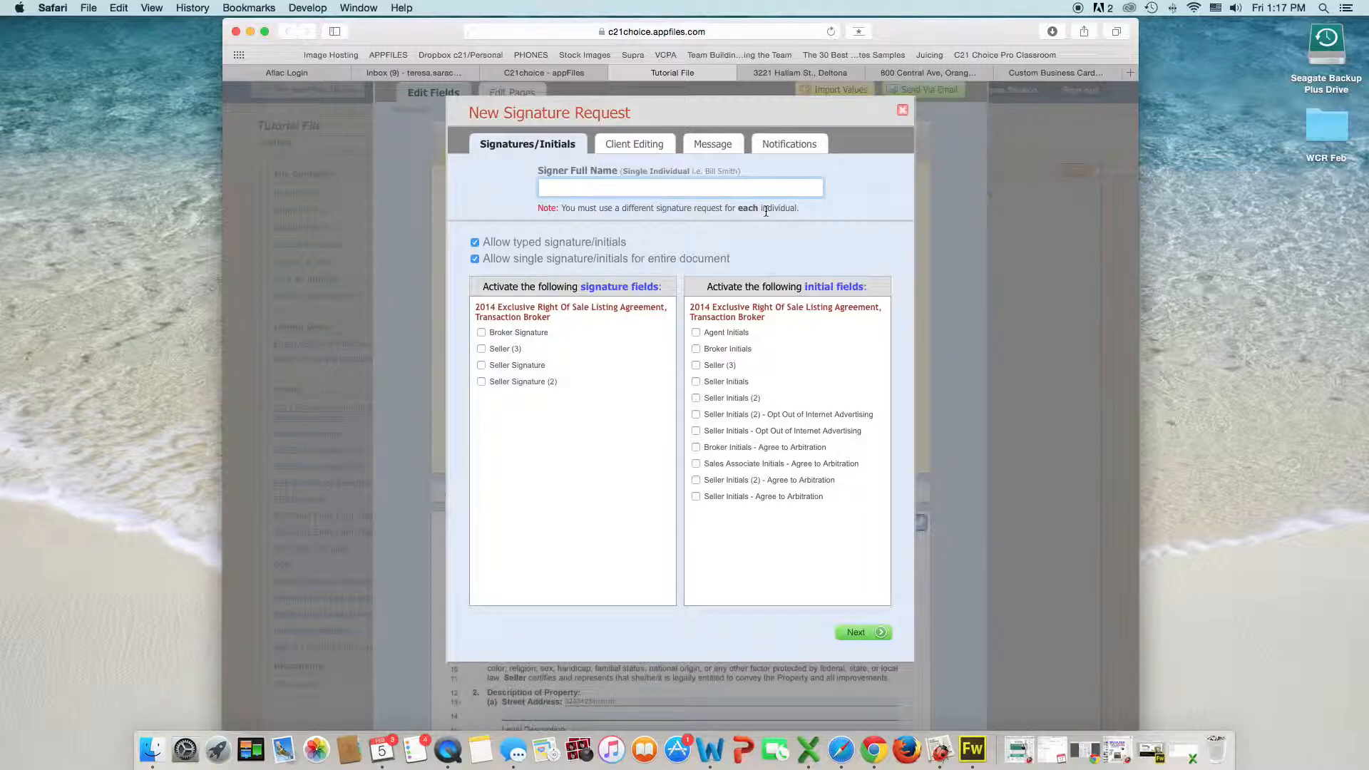
text(hn SMith)
click(482, 368)
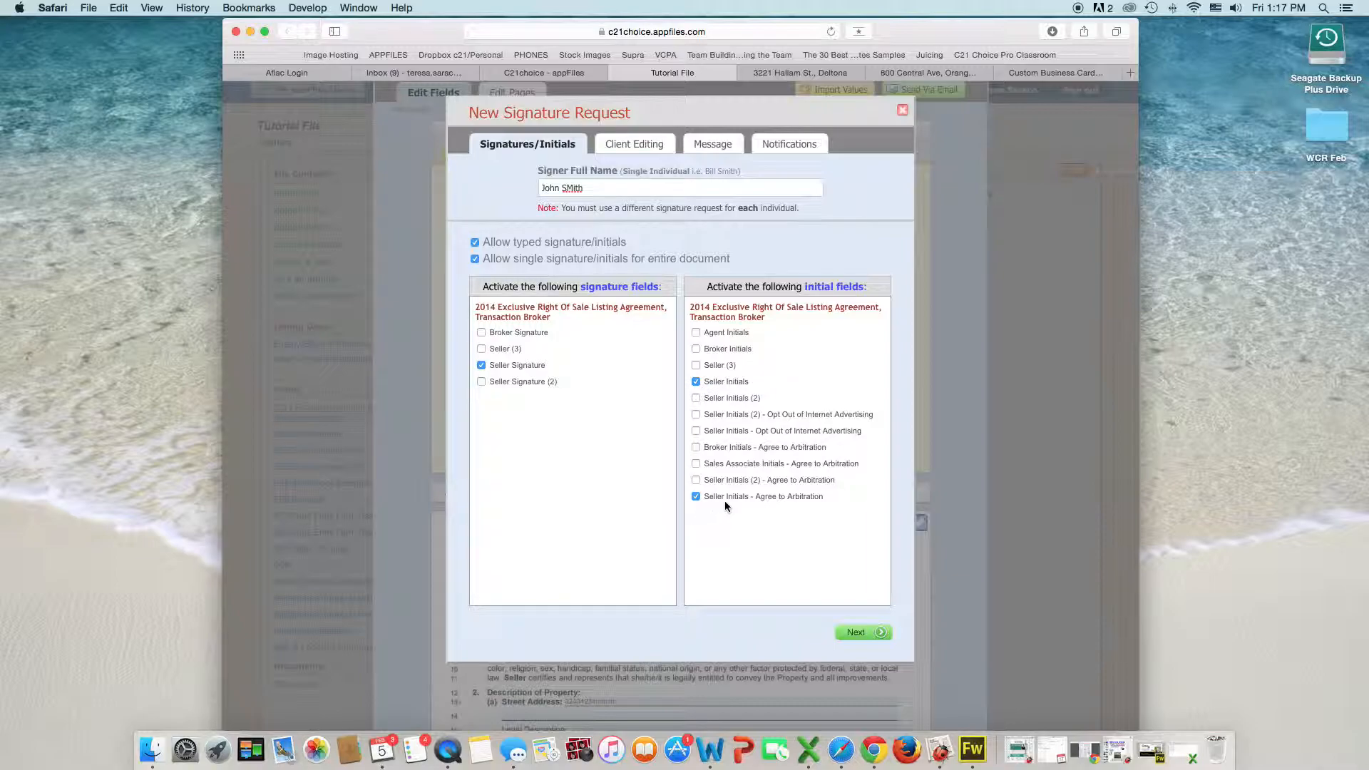
click(866, 632)
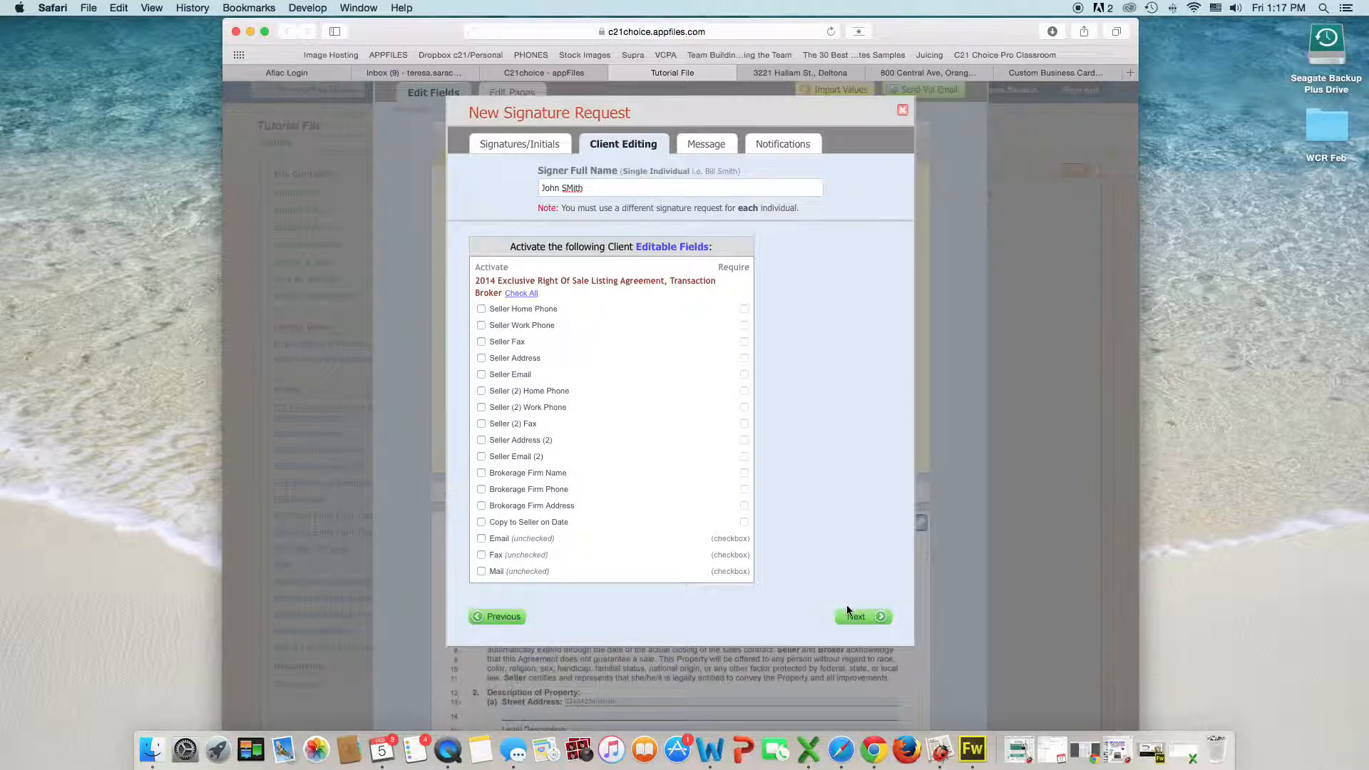
Address the request message to the sender's own e-mail, keep the default editing and notification options, and submit the first signature request.
click(866, 623)
click(887, 264)
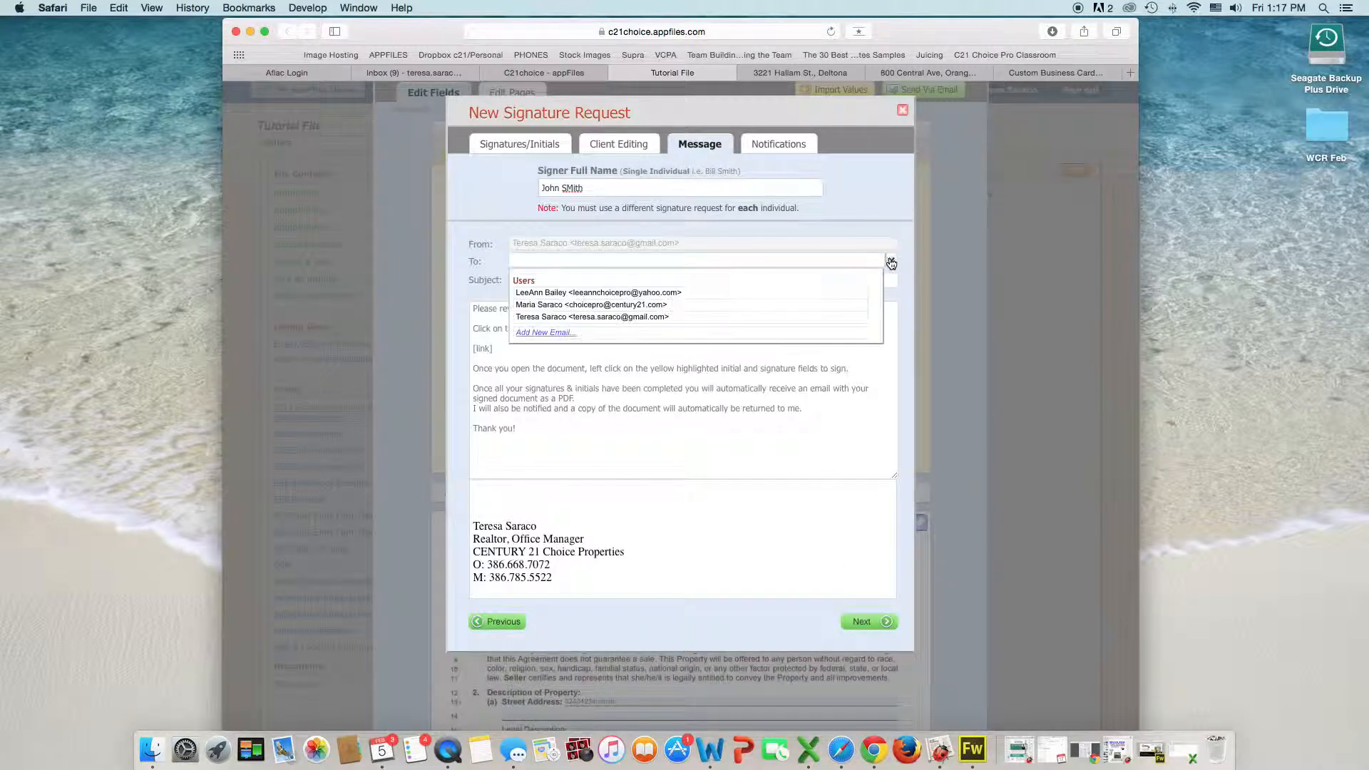
click(536, 315)
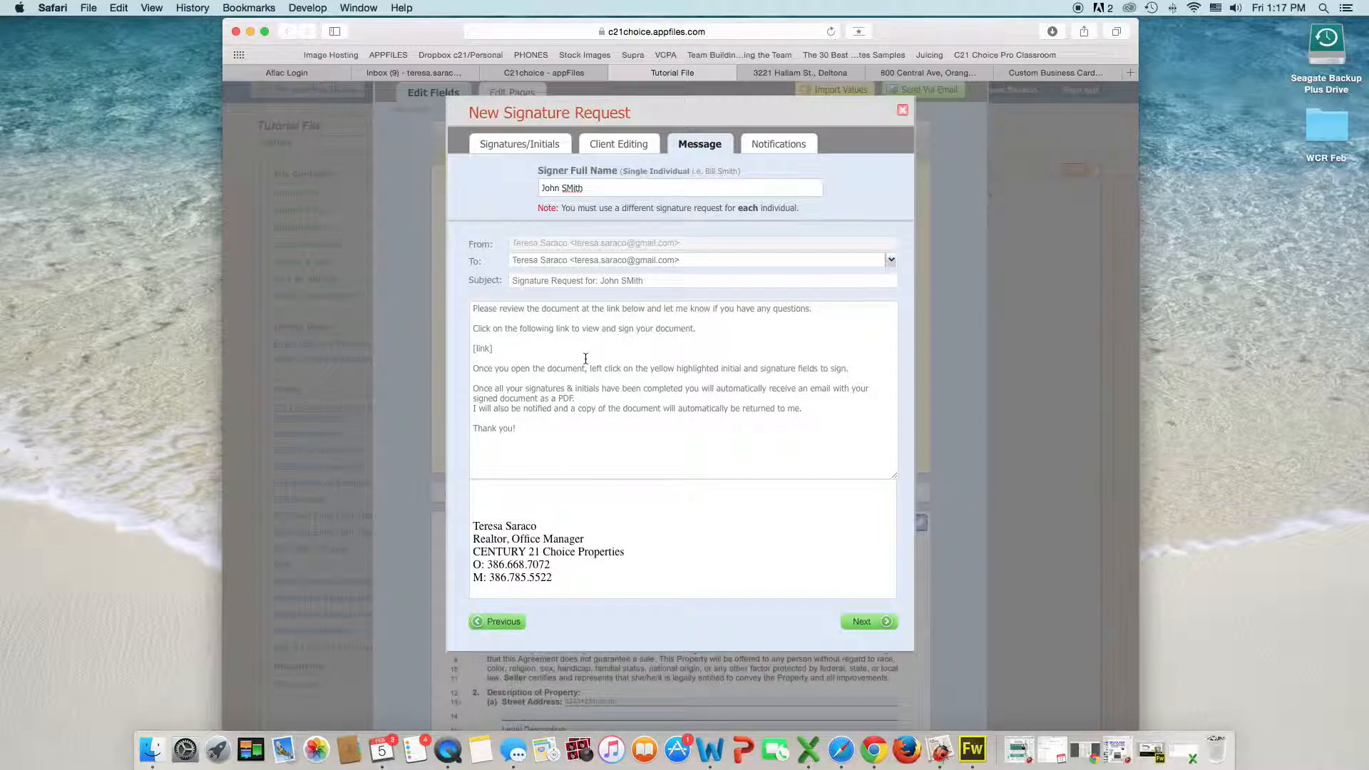
click(473, 309)
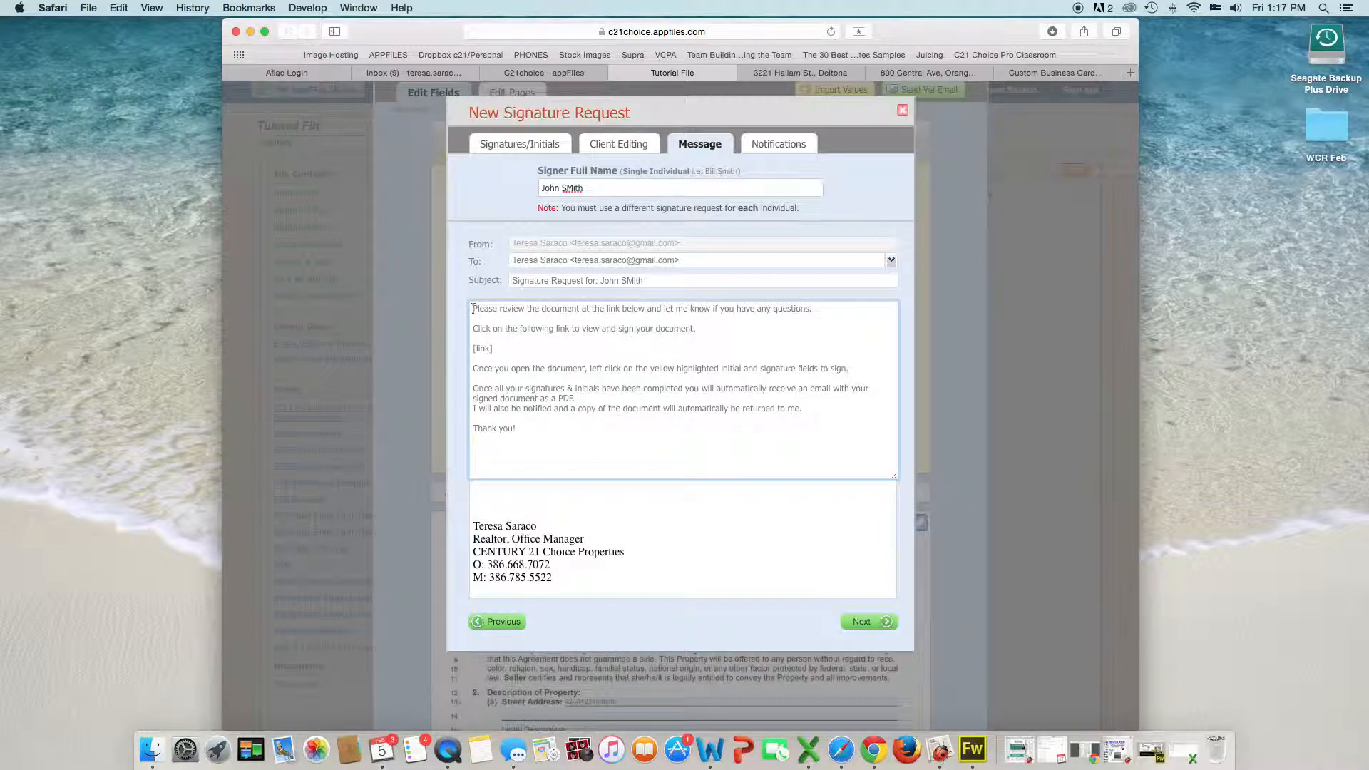
click(863, 622)
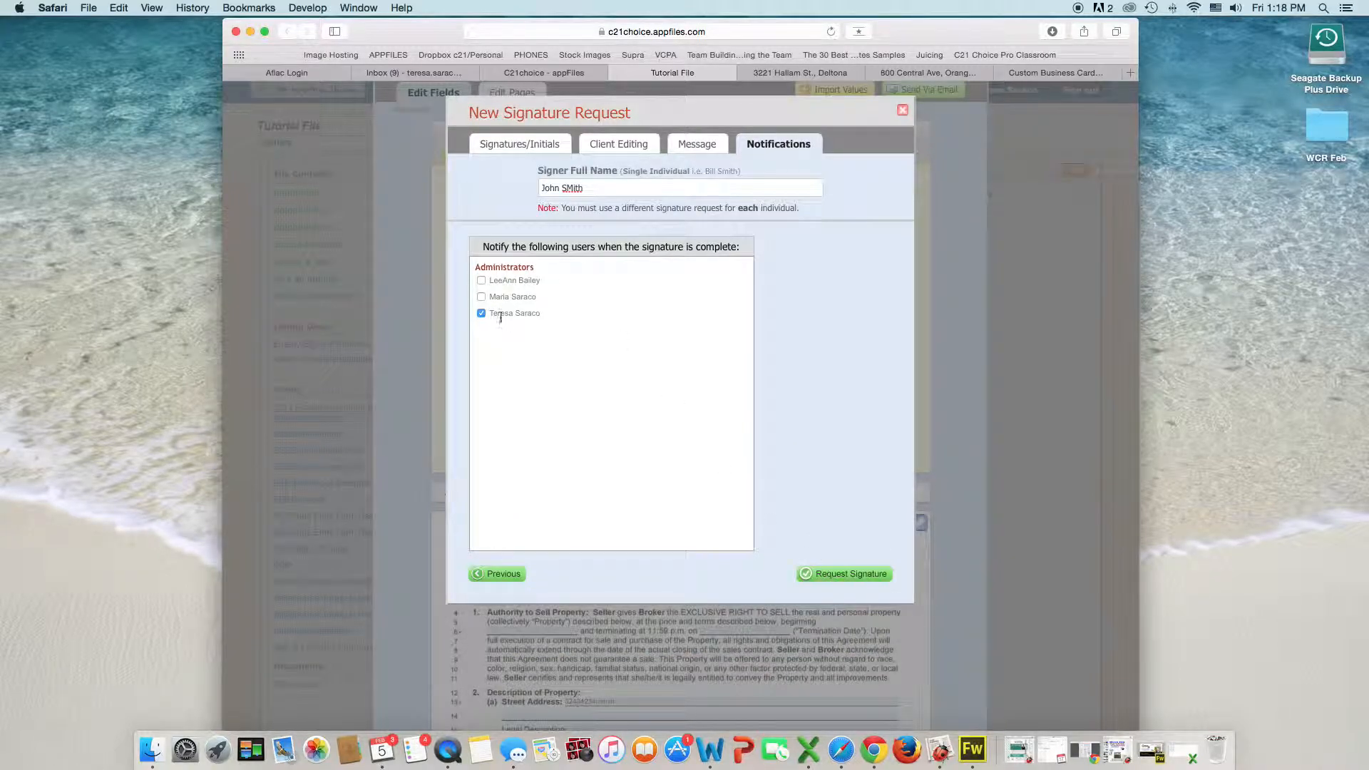
click(865, 576)
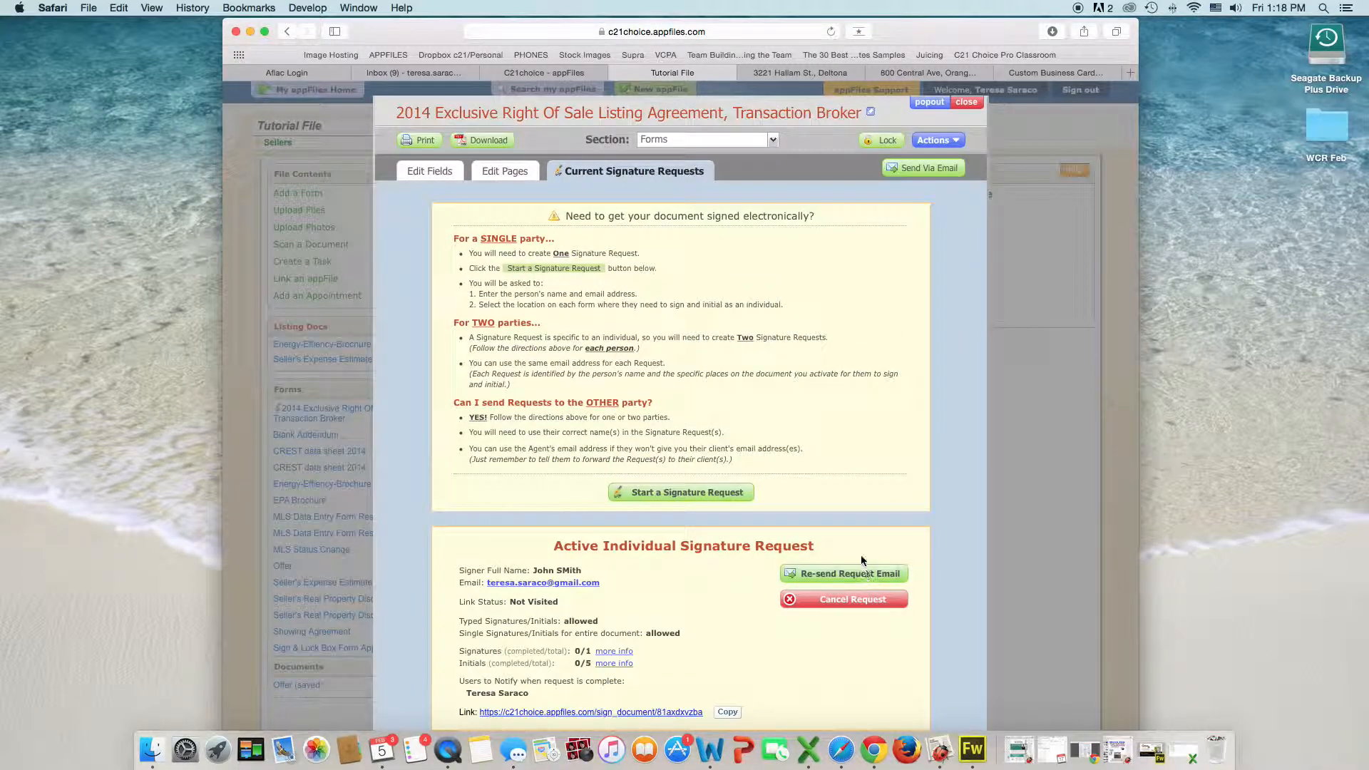
Start a request for the second signer, activating Seller Signature (2), Seller Initials (2) and Seller Initials (2) - Agree to Arbitration, and enter the full name.
scroll(878, 363, down, 3)
scroll(879, 364, up, 1)
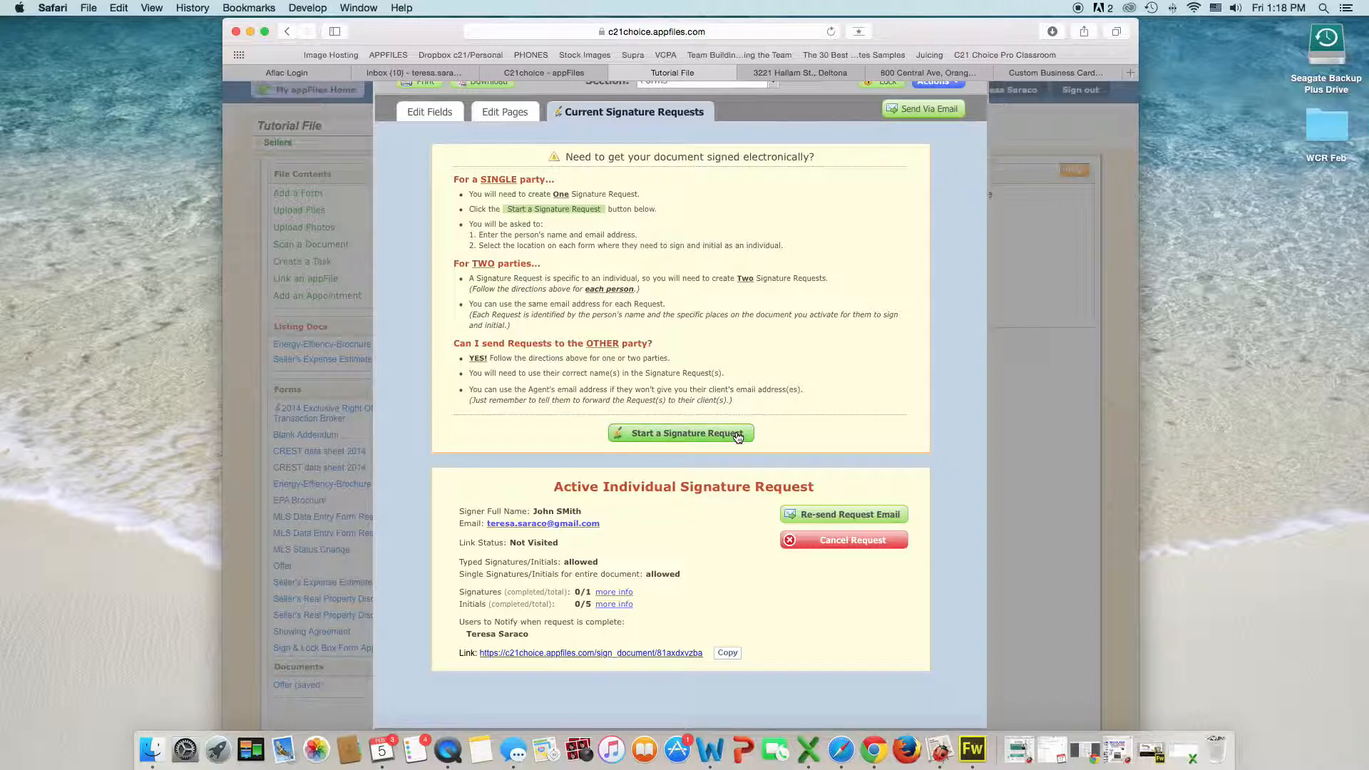
click(676, 436)
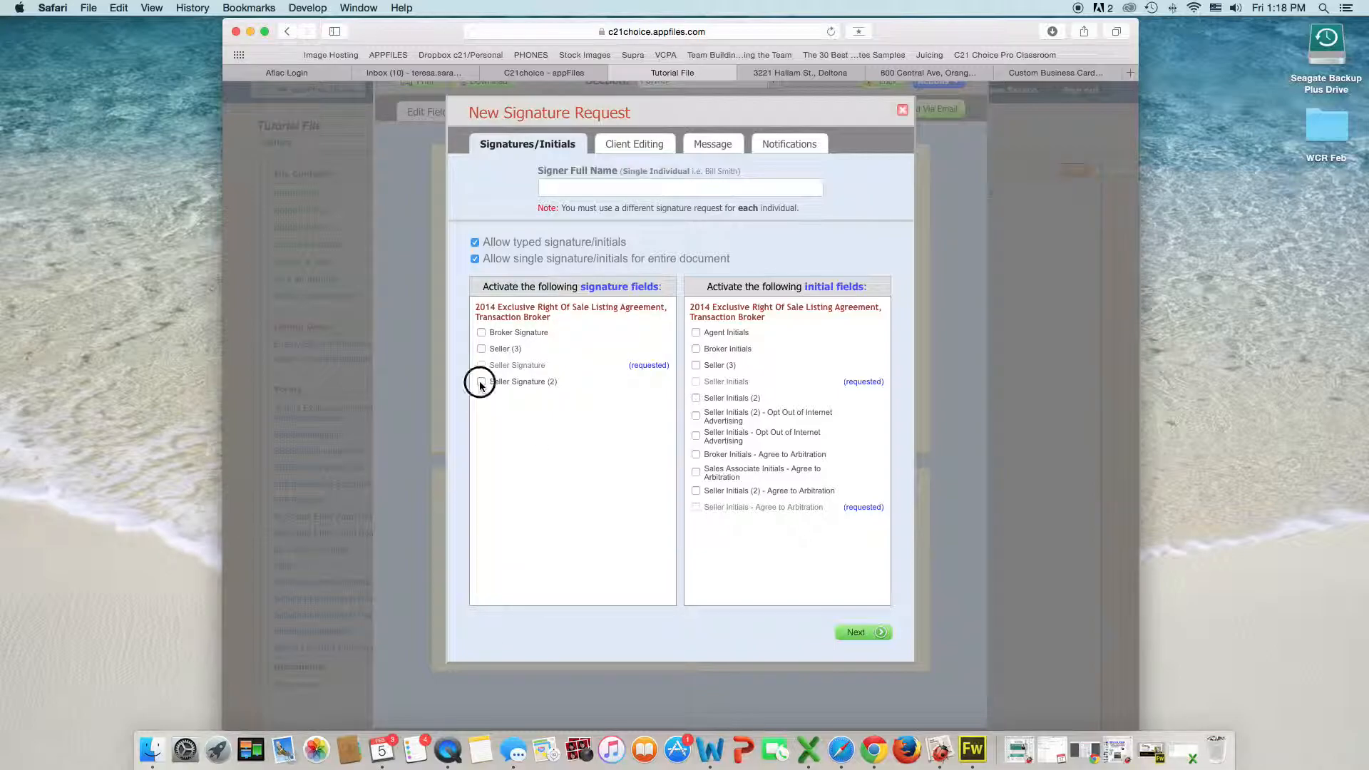
click(697, 401)
click(669, 185)
text(Jahe Smith)
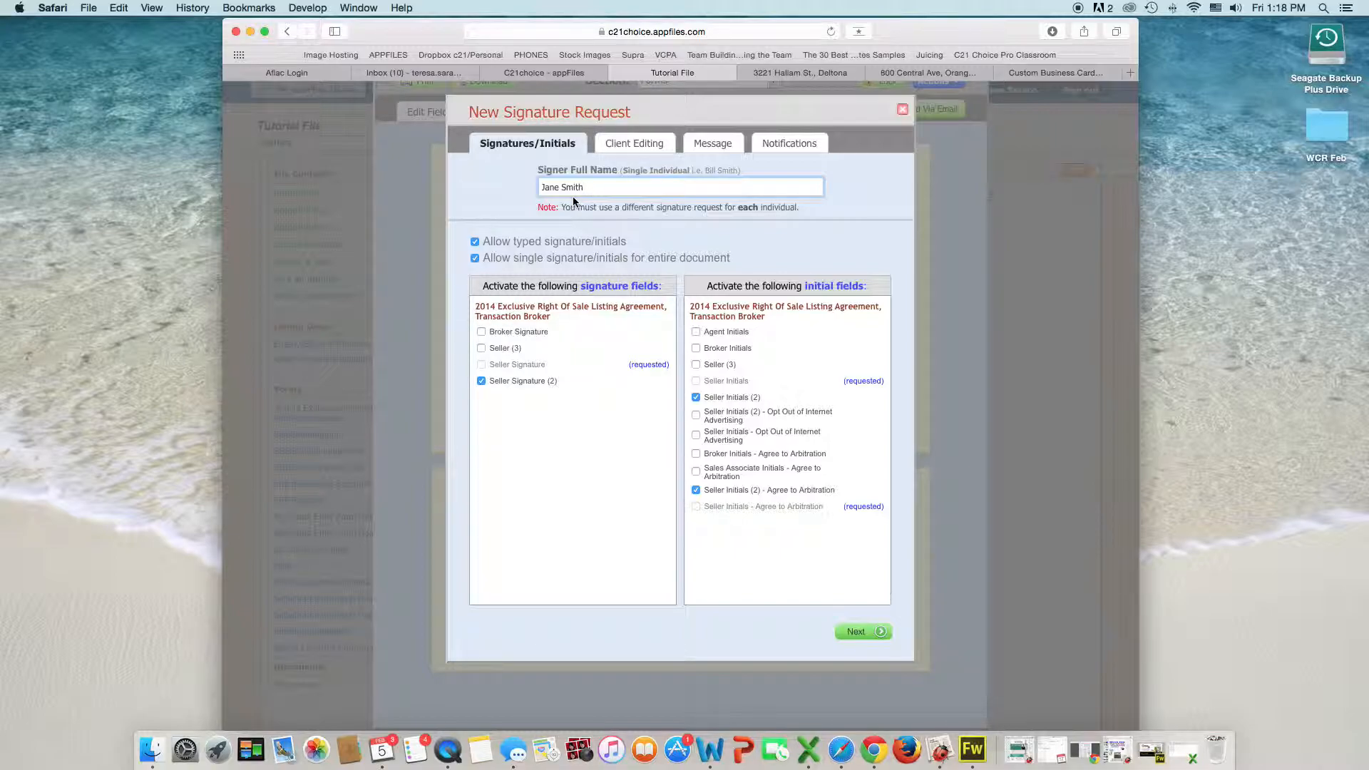
click(859, 632)
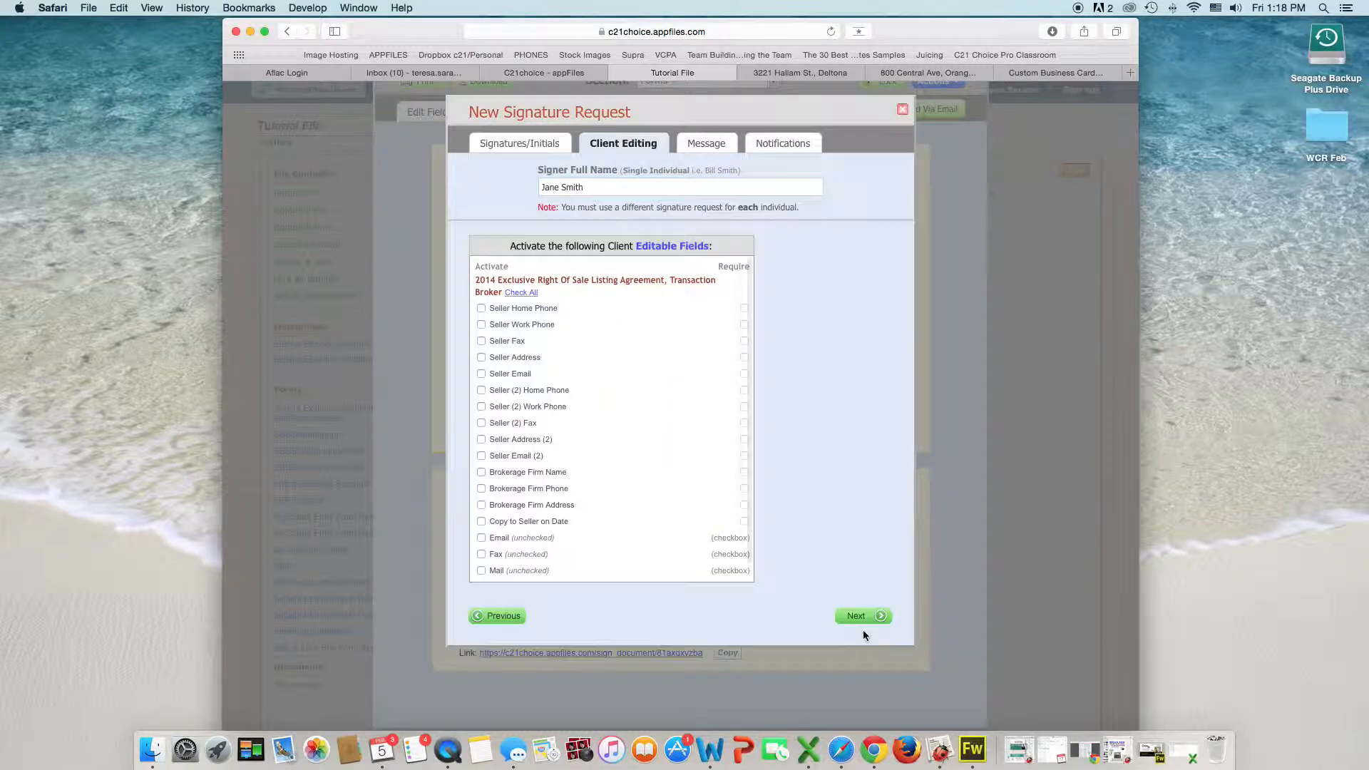
Address the second signer's message to the sender's own e-mail, keep the default notification, and submit the signature request.
click(862, 619)
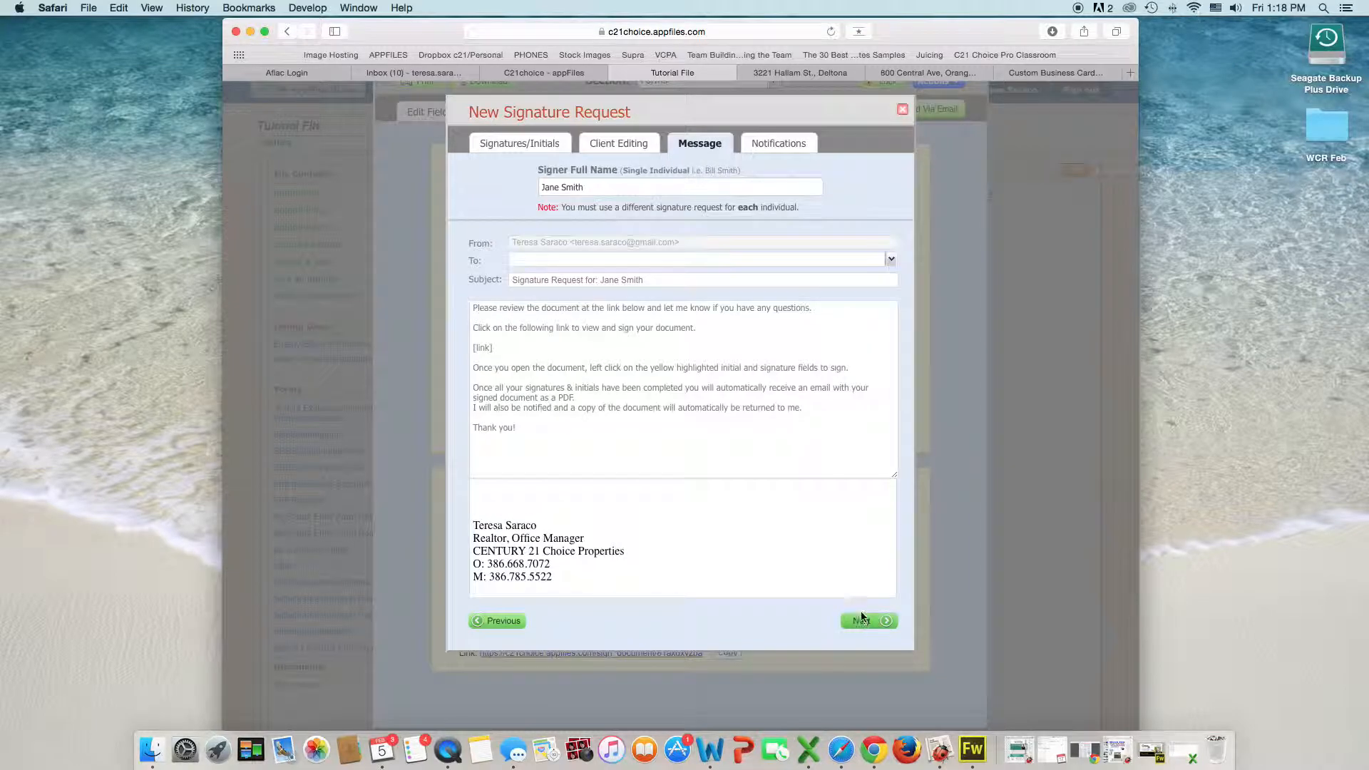
click(893, 261)
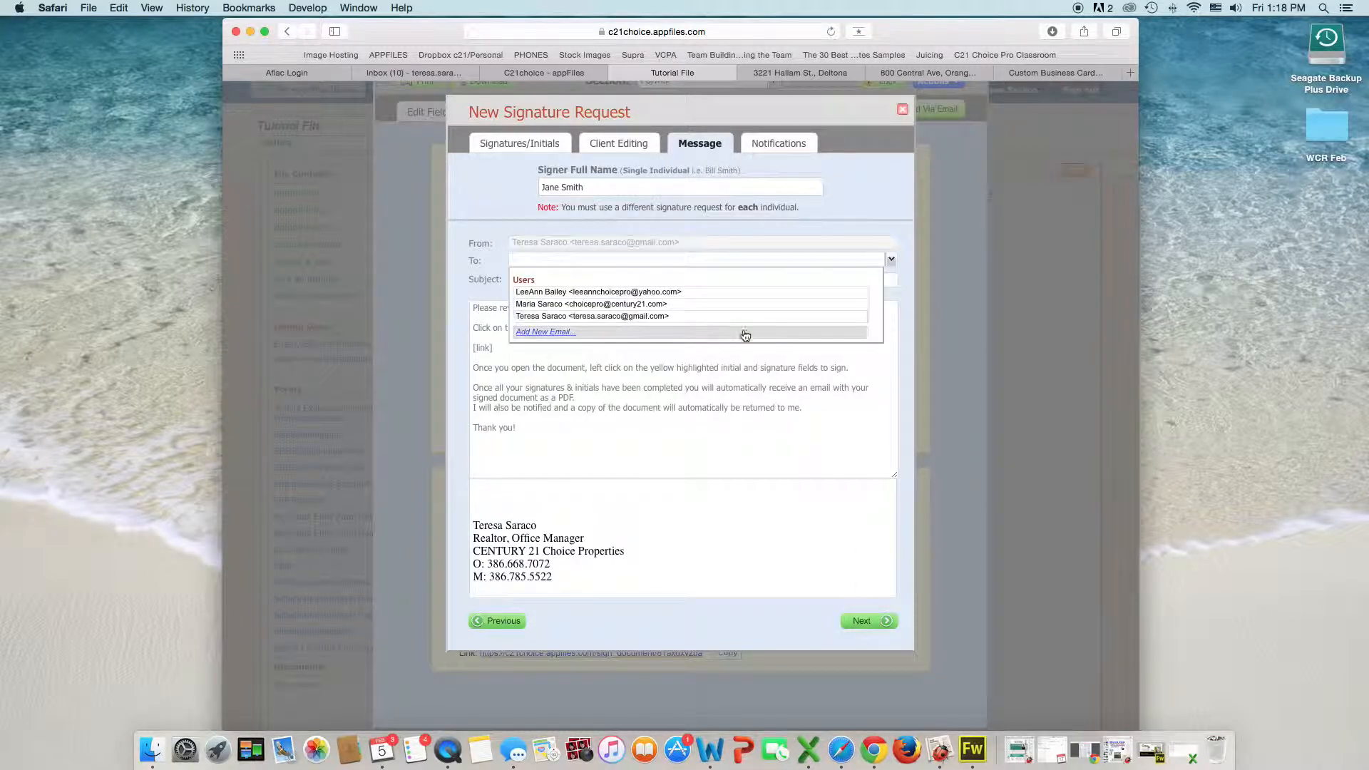
click(695, 318)
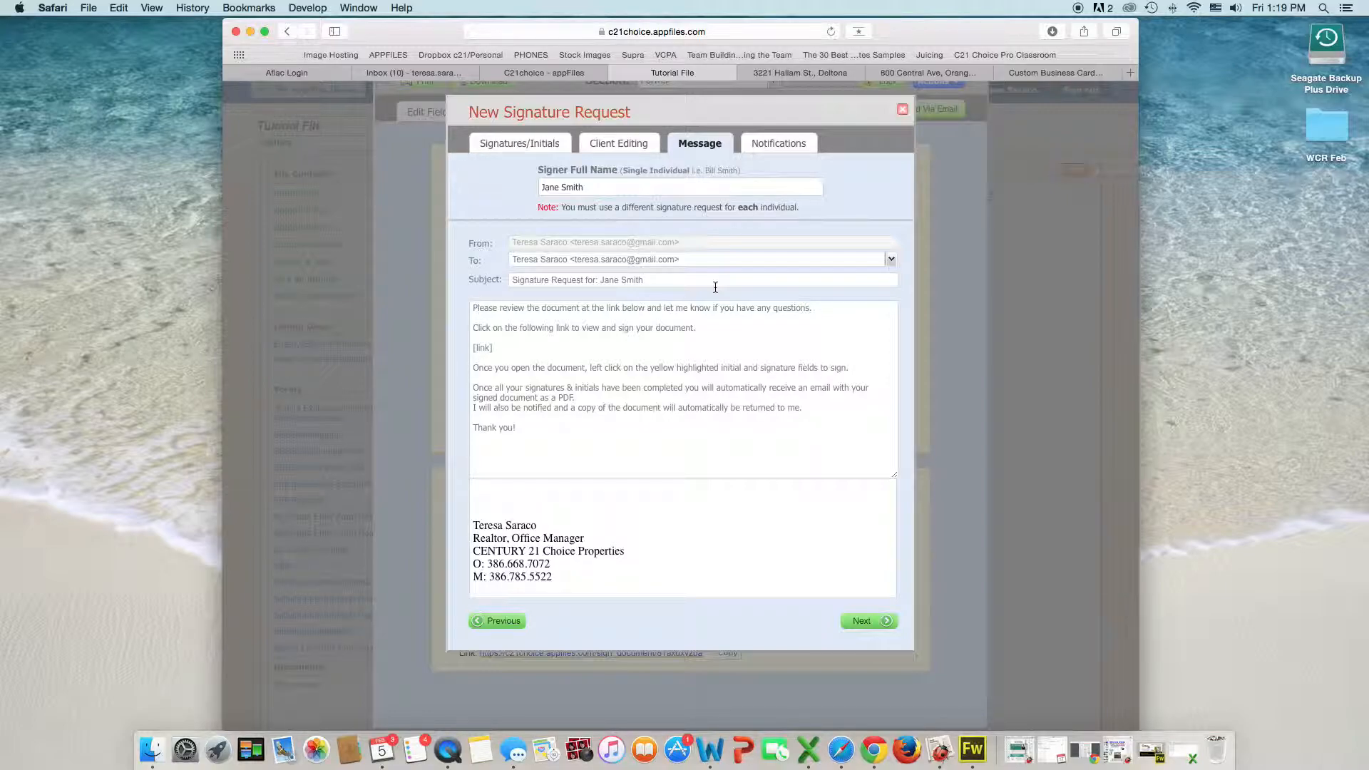
click(877, 620)
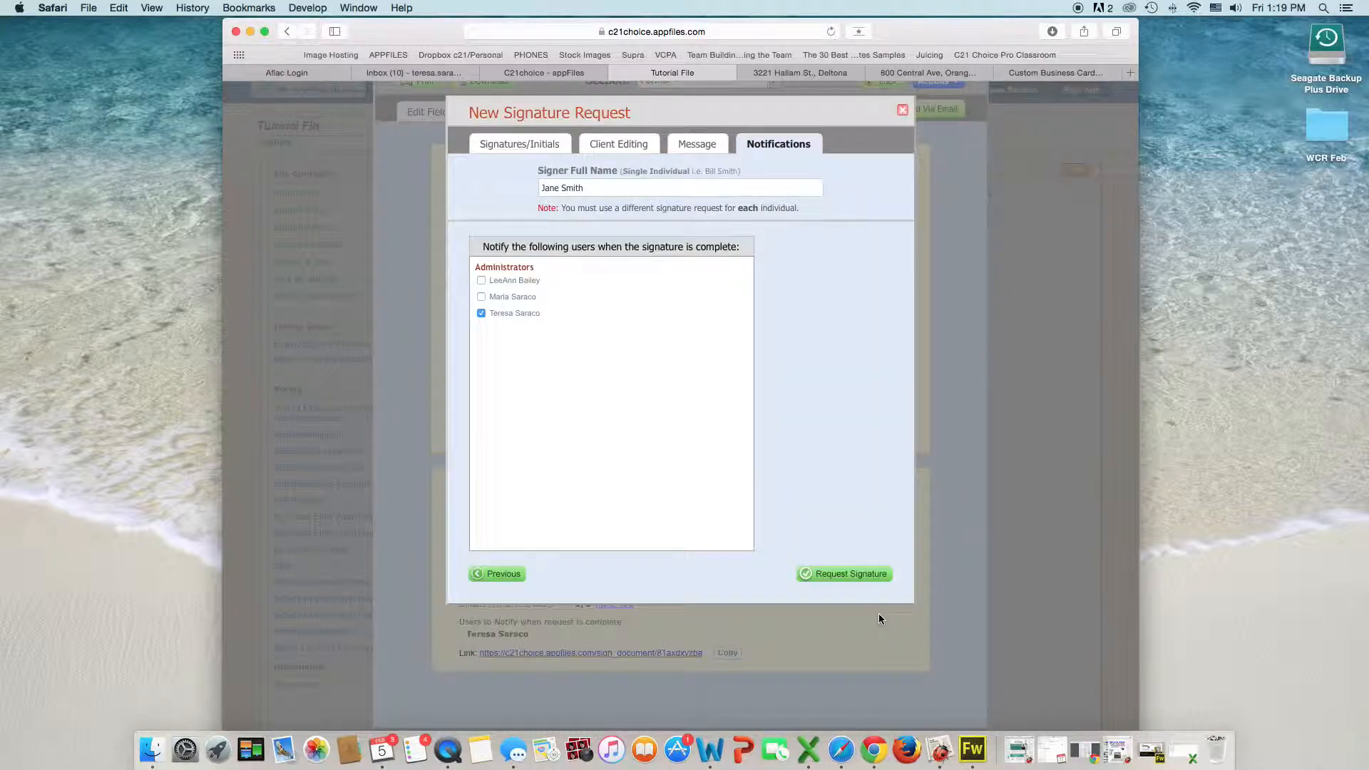
click(874, 574)
Review both active signature requests, checking link status, signature and initials progress, users to notify, and the re-send and cancel options.
scroll(944, 571, down, 5)
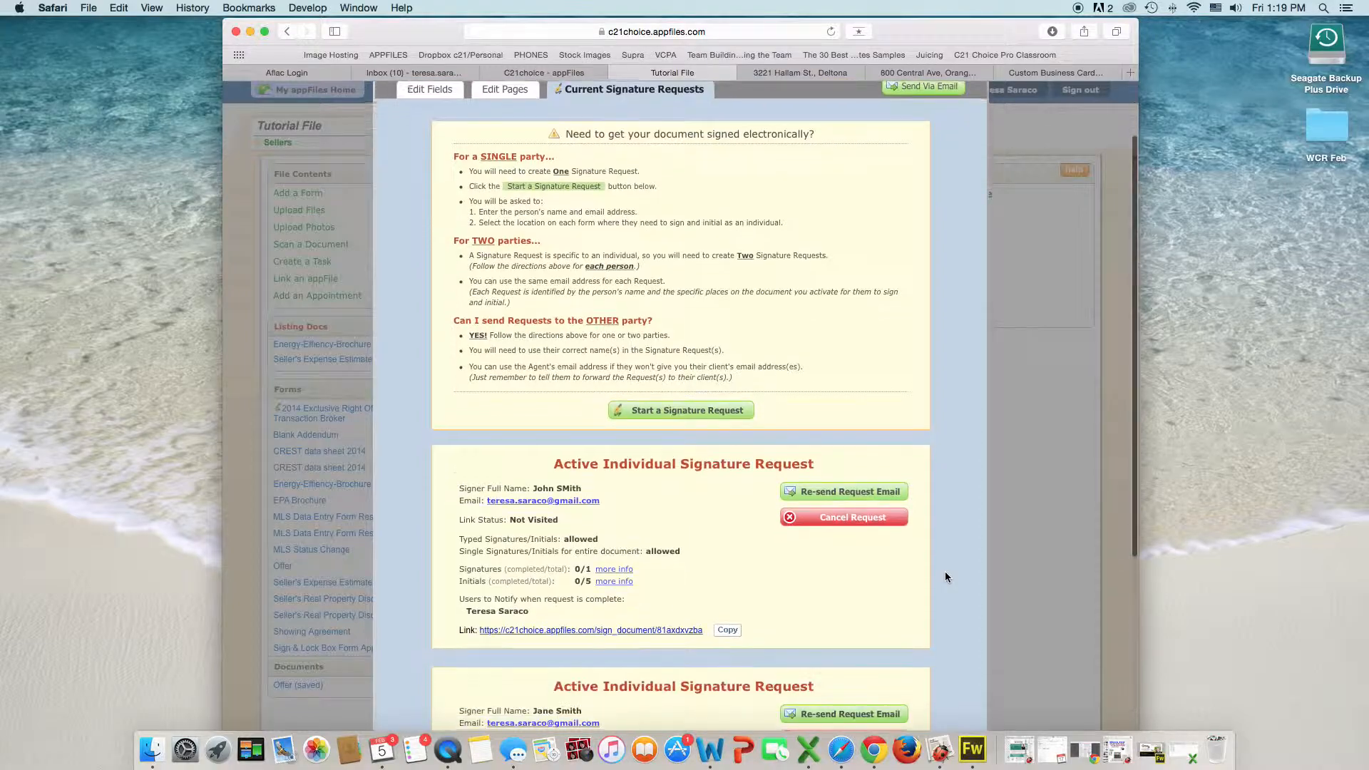
scroll(945, 572, down, 3)
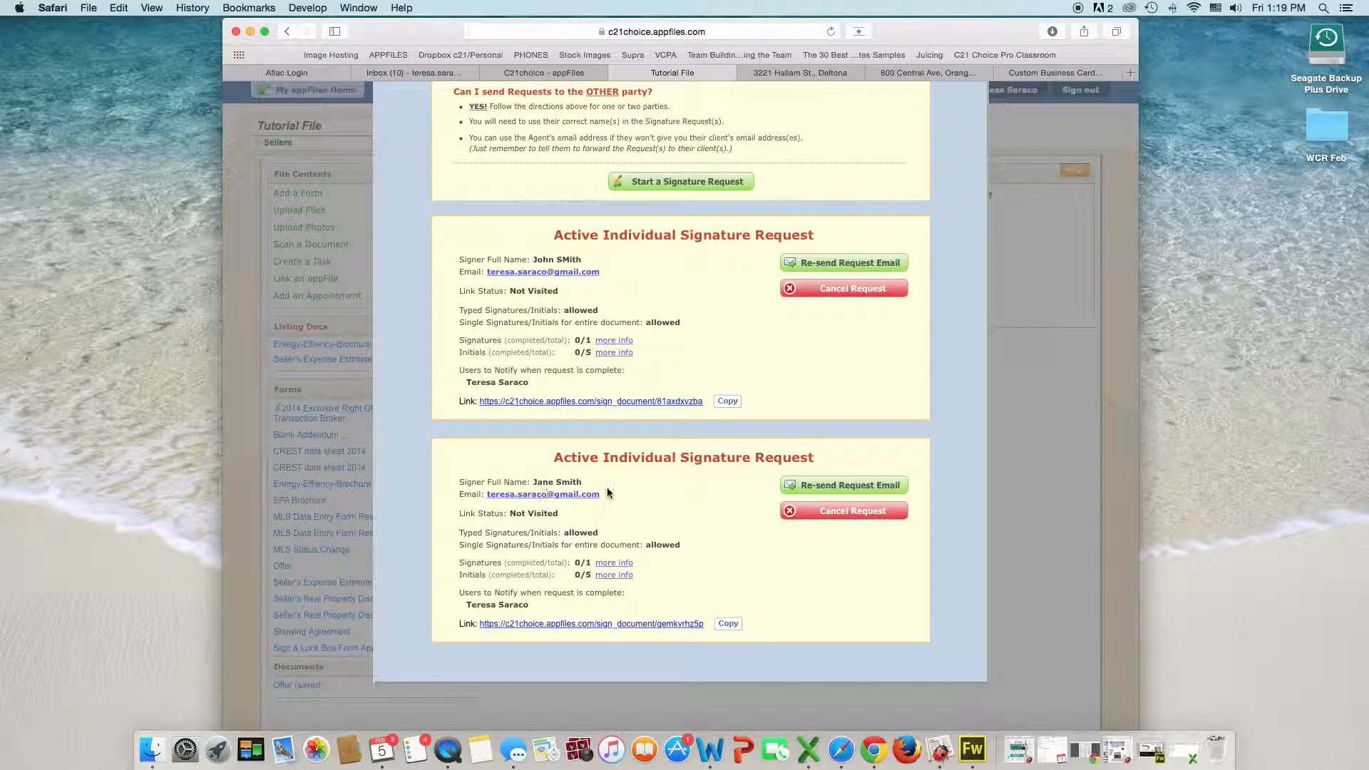
scroll(624, 500, up, 1)
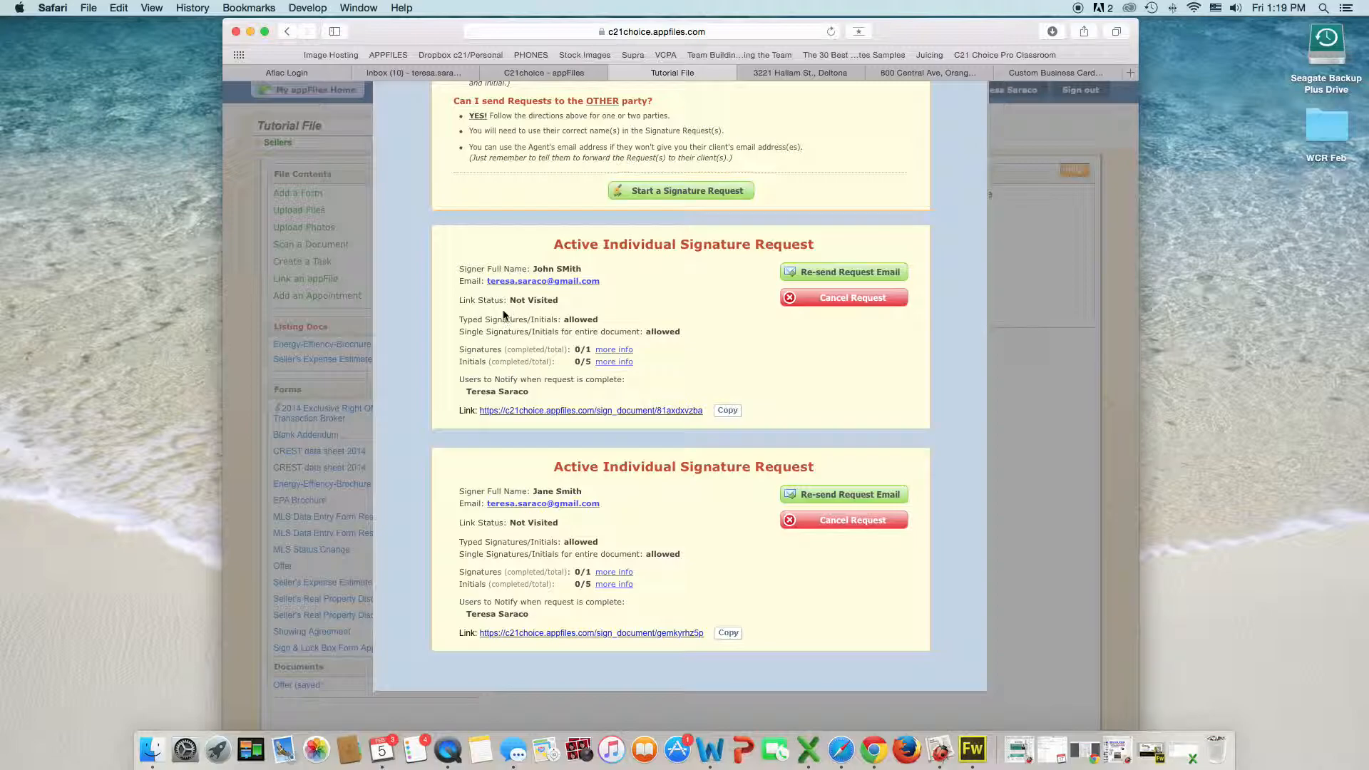
scroll(586, 350, down, 1)
scroll(589, 367, down, 1)
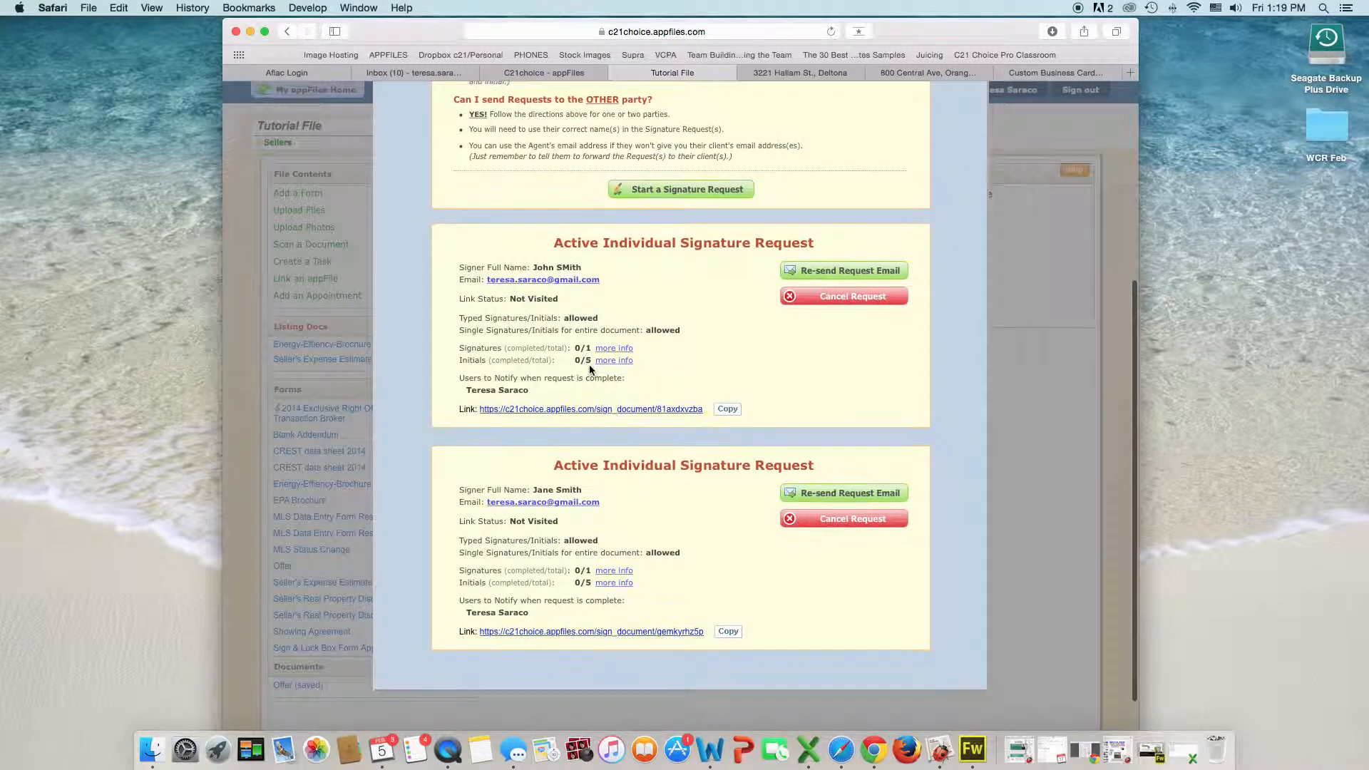
scroll(591, 369, up, 1)
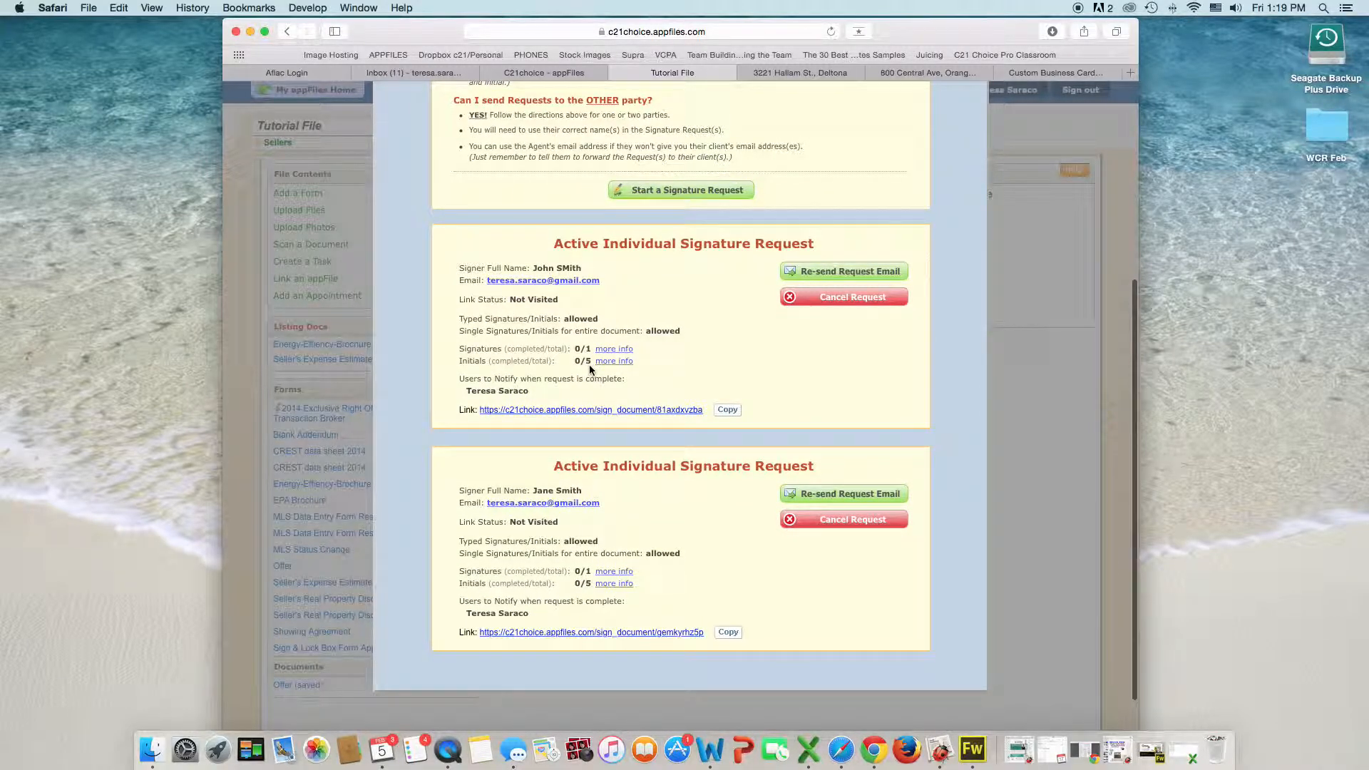
scroll(700, 519, down, 1)
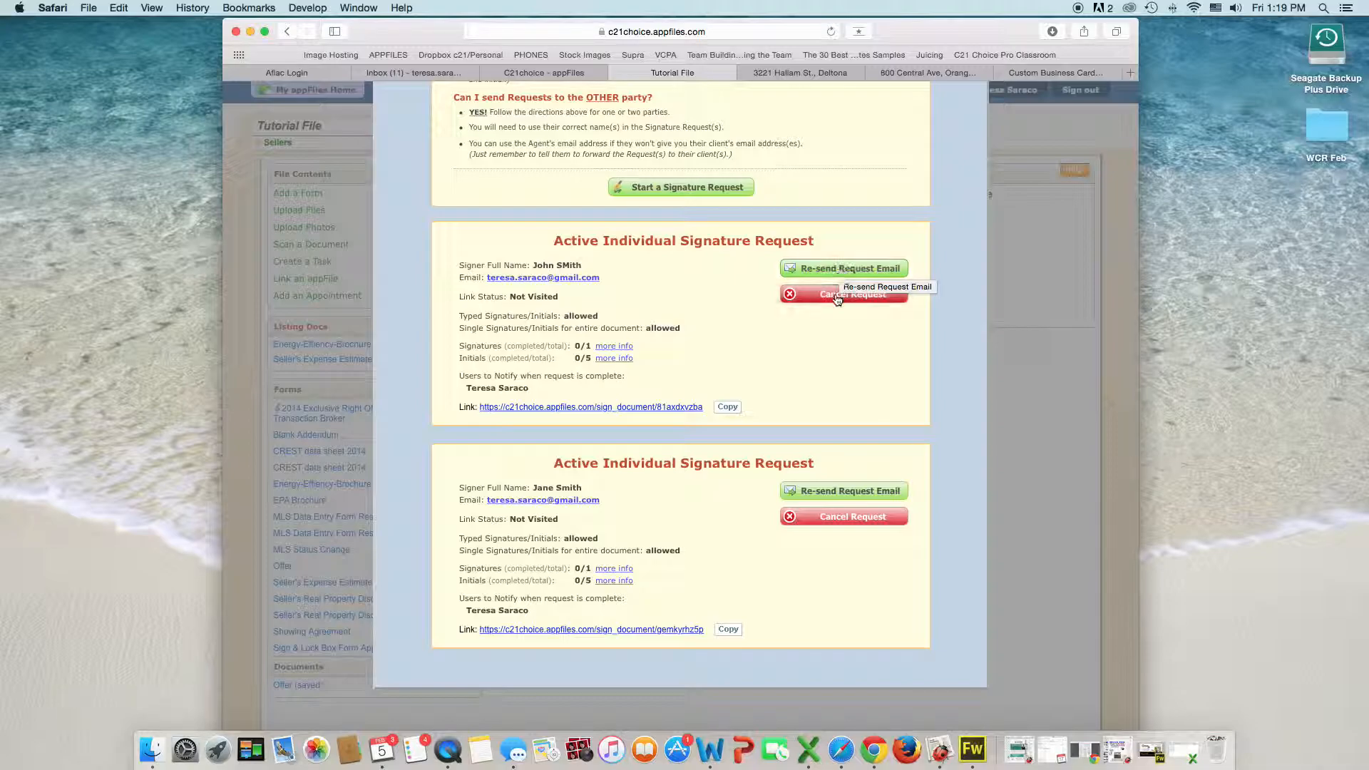
Cancel the second signer's active signature request and confirm the cancellation.
click(823, 521)
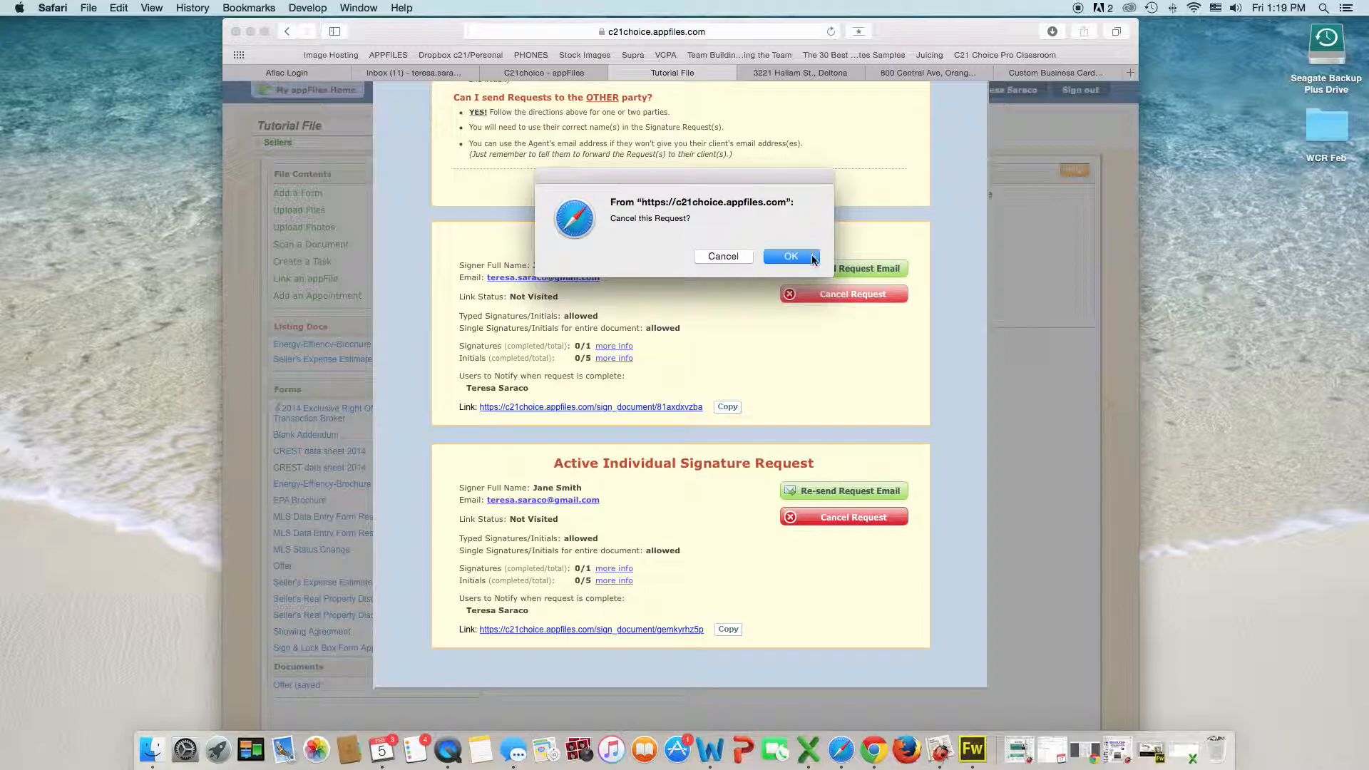
click(792, 256)
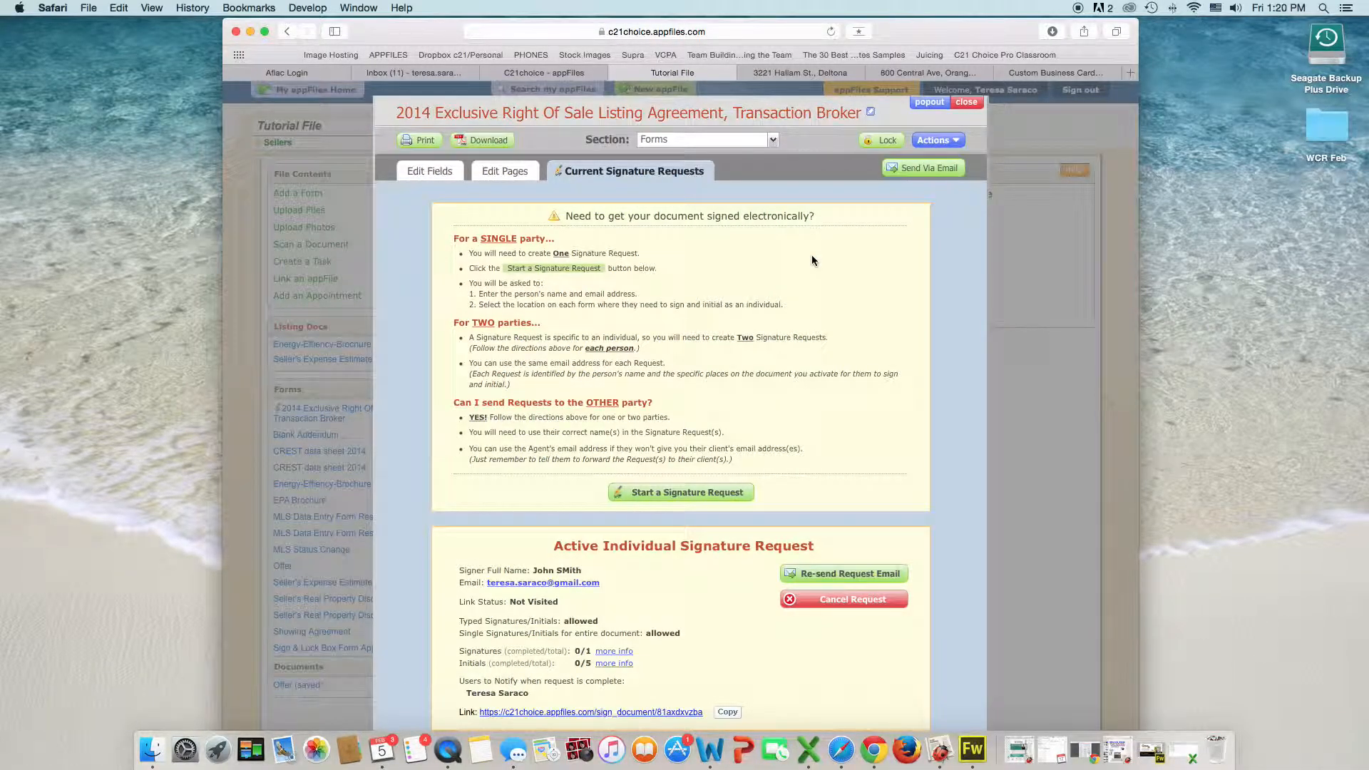
scroll(813, 257, down, 3)
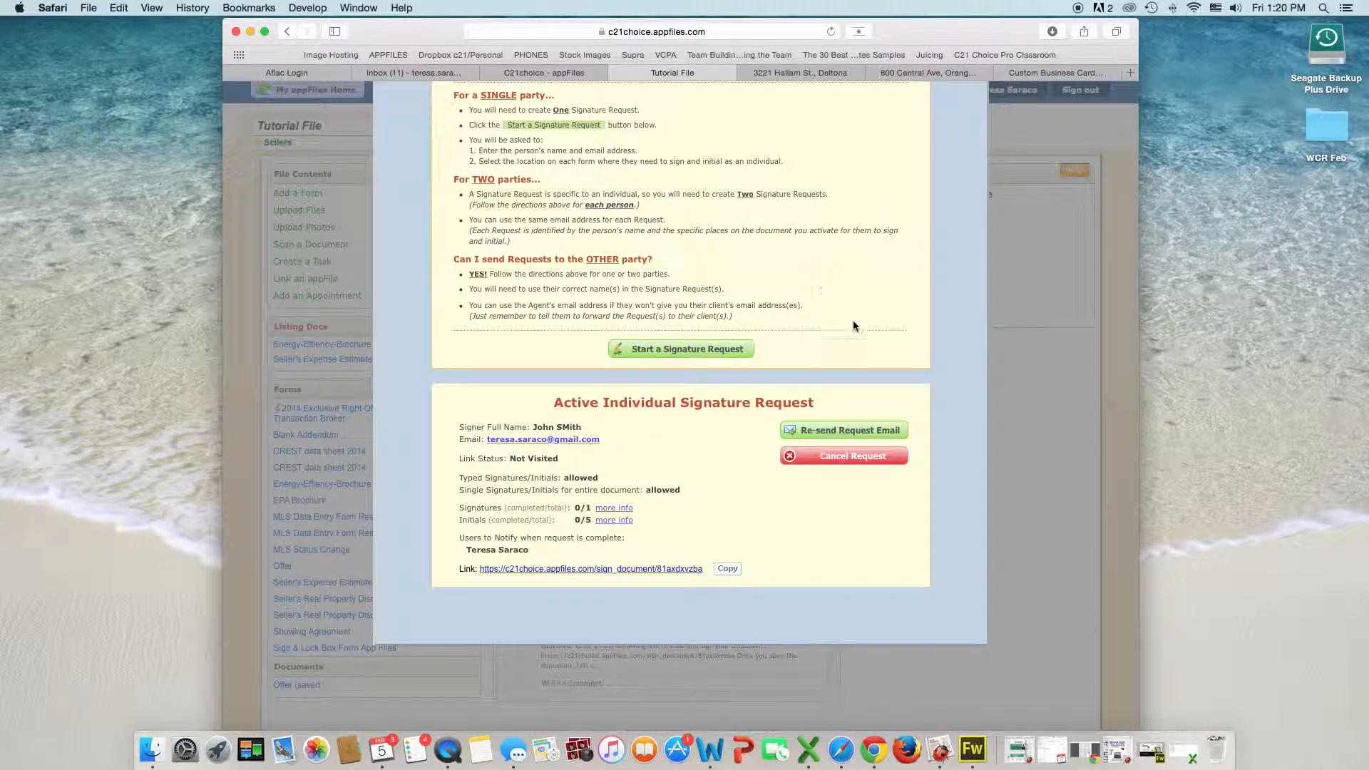
scroll(860, 335, up, 1)
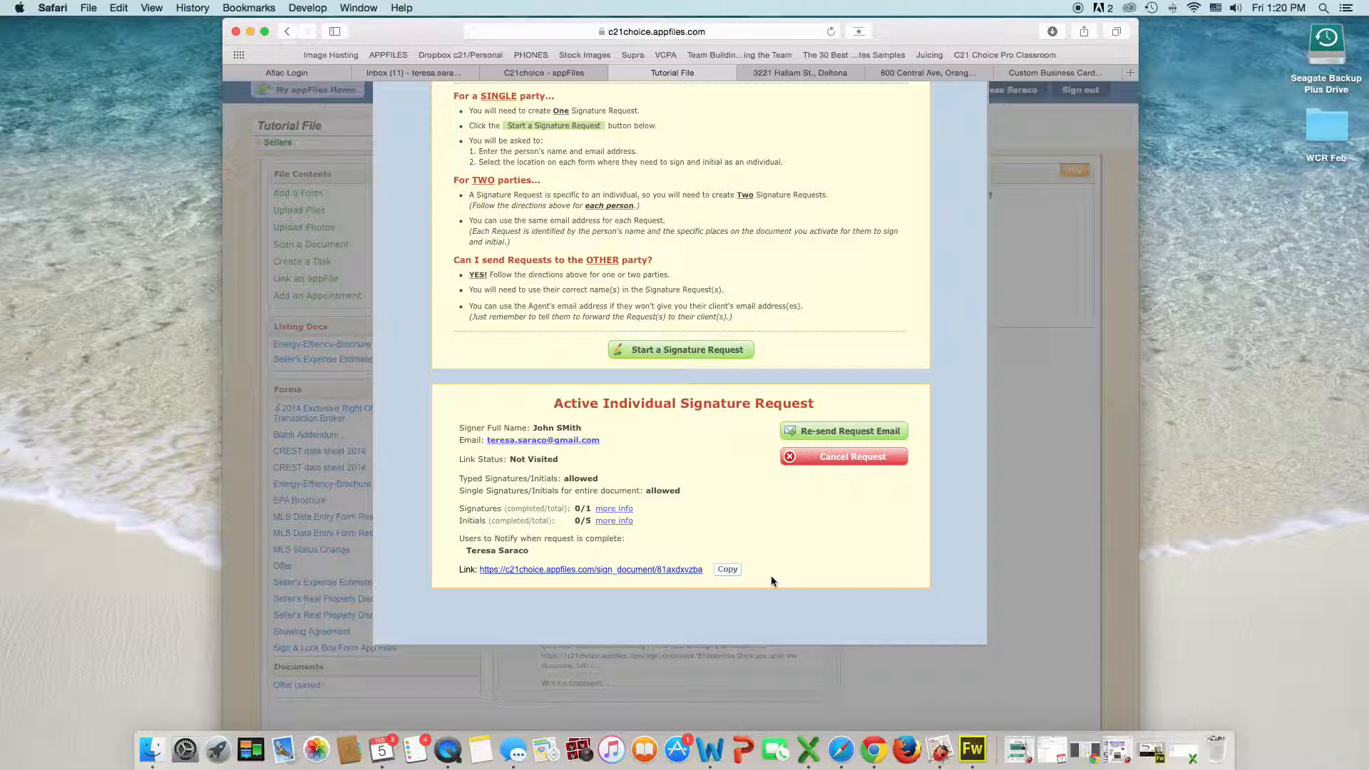
Start another new signature request for the listing agreement to see the signature and initial fields still available.
scroll(771, 575, up, 2)
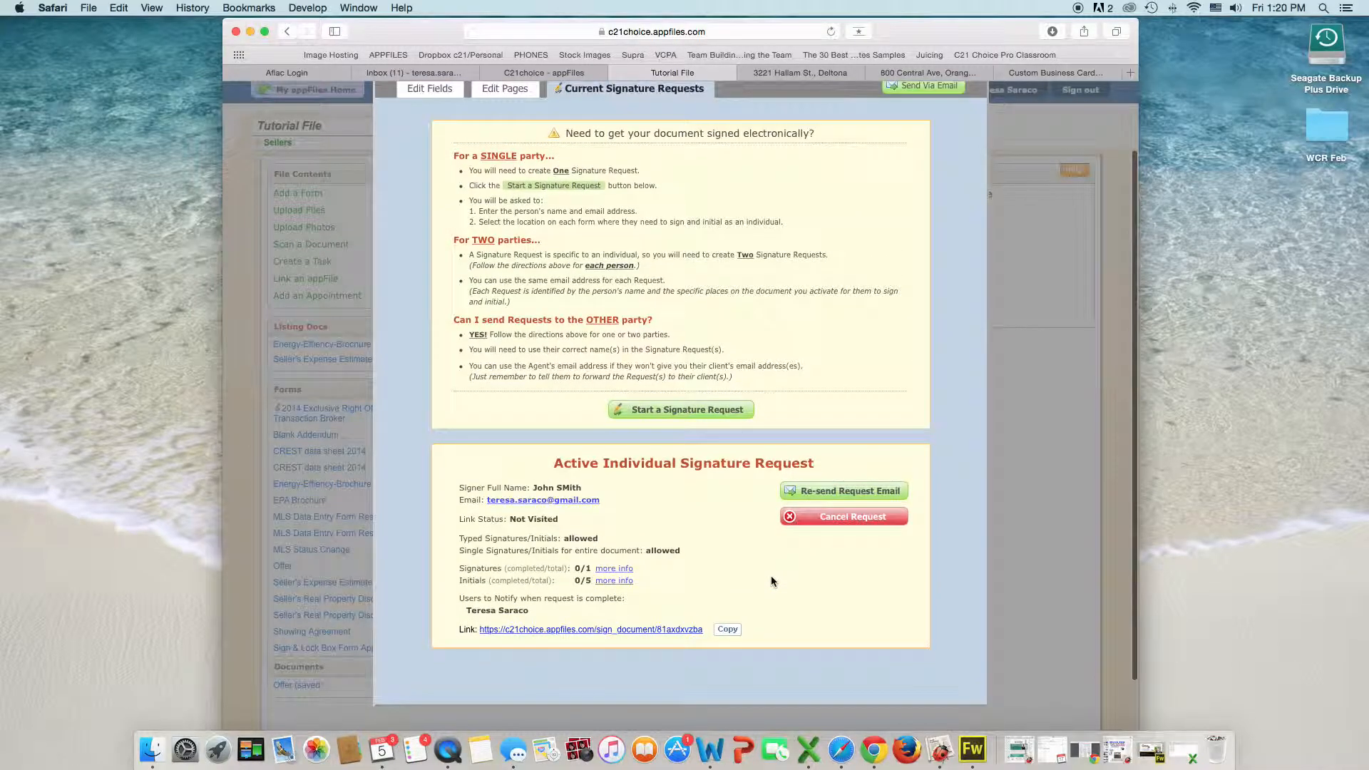
scroll(772, 575, up, 2)
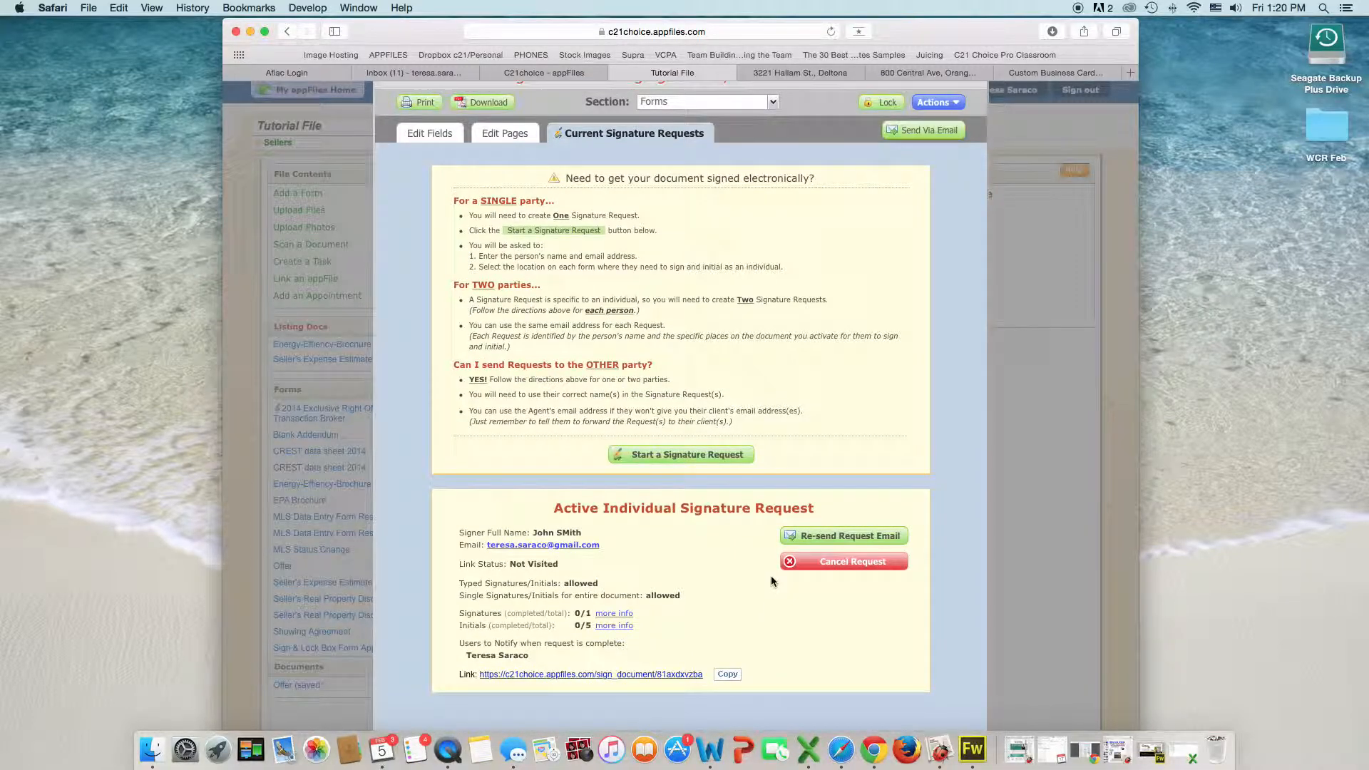
click(688, 458)
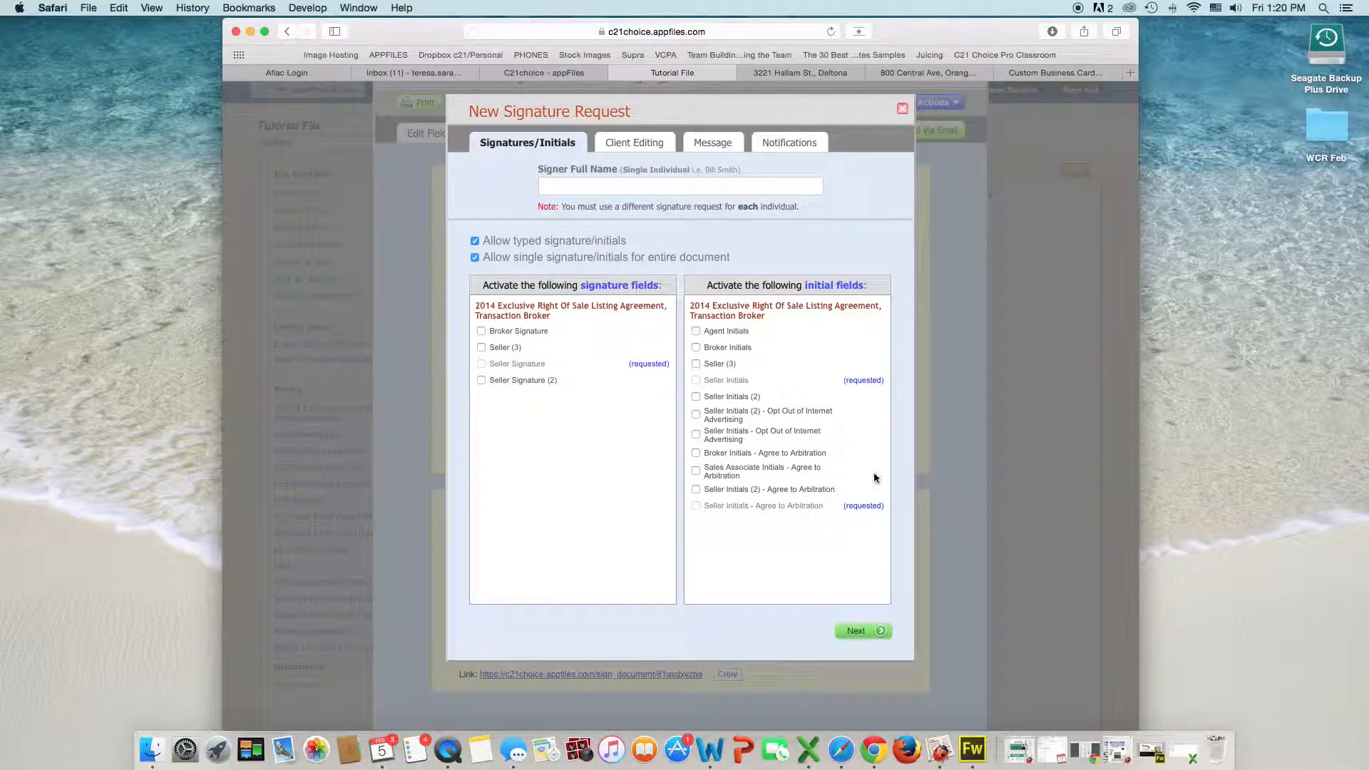
scroll(888, 542, down, 1)
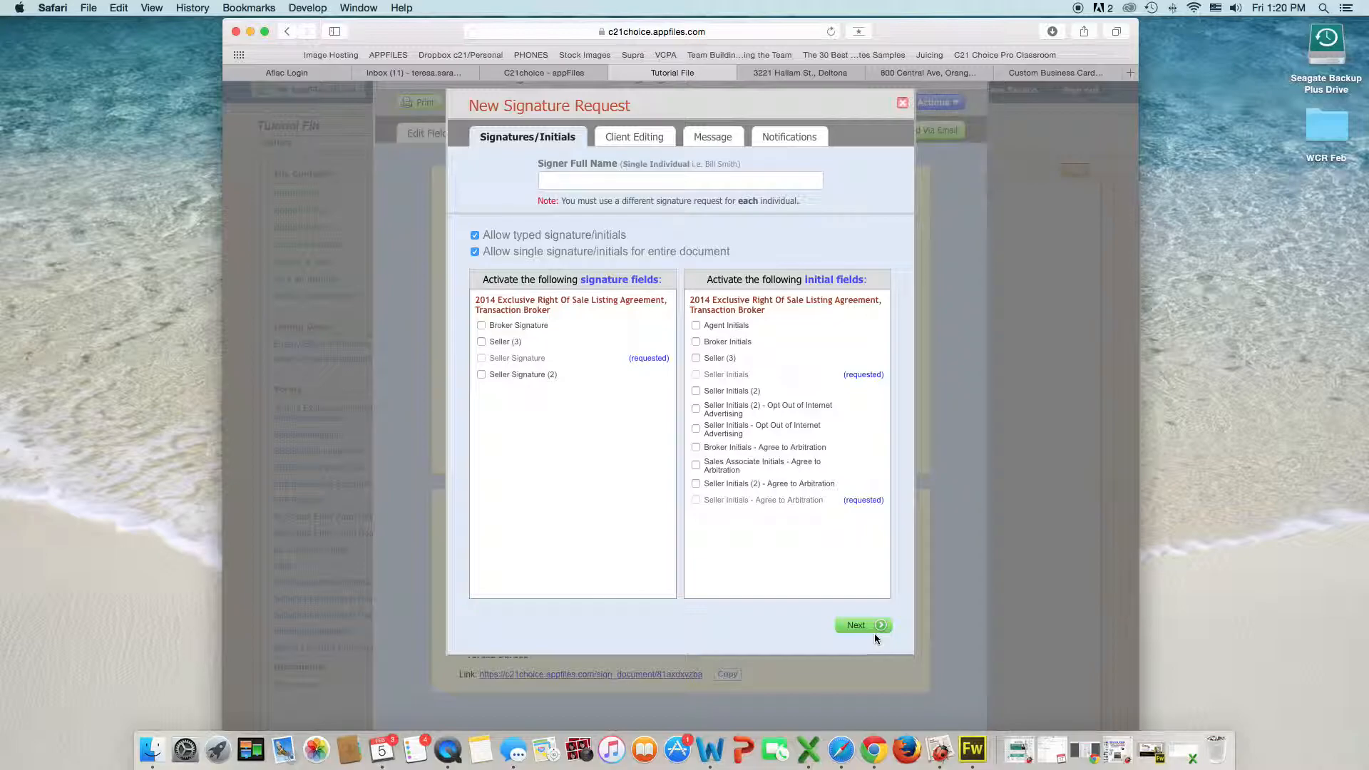
Dismiss the new signature request without sending it and exit the listing agreement back to the file overview.
scroll(874, 636, down, 1)
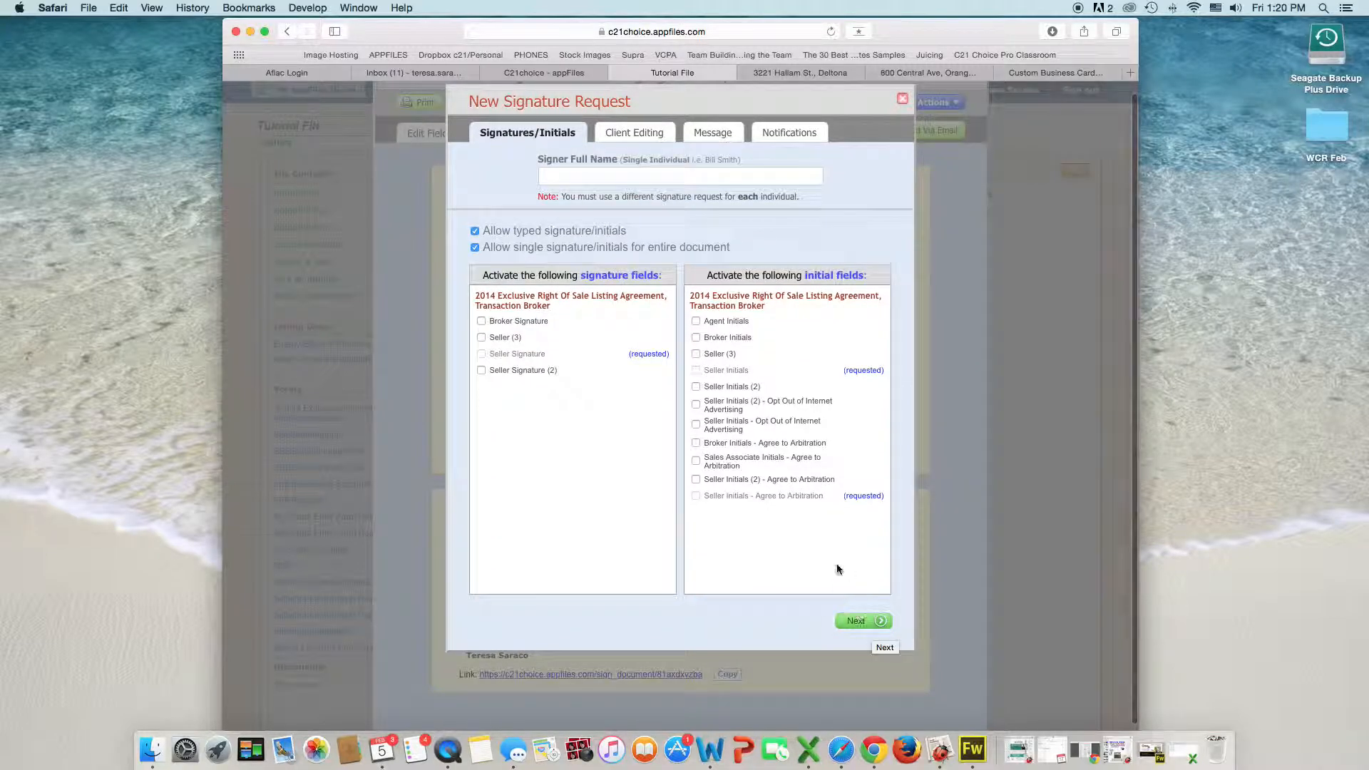
scroll(669, 307, up, 1)
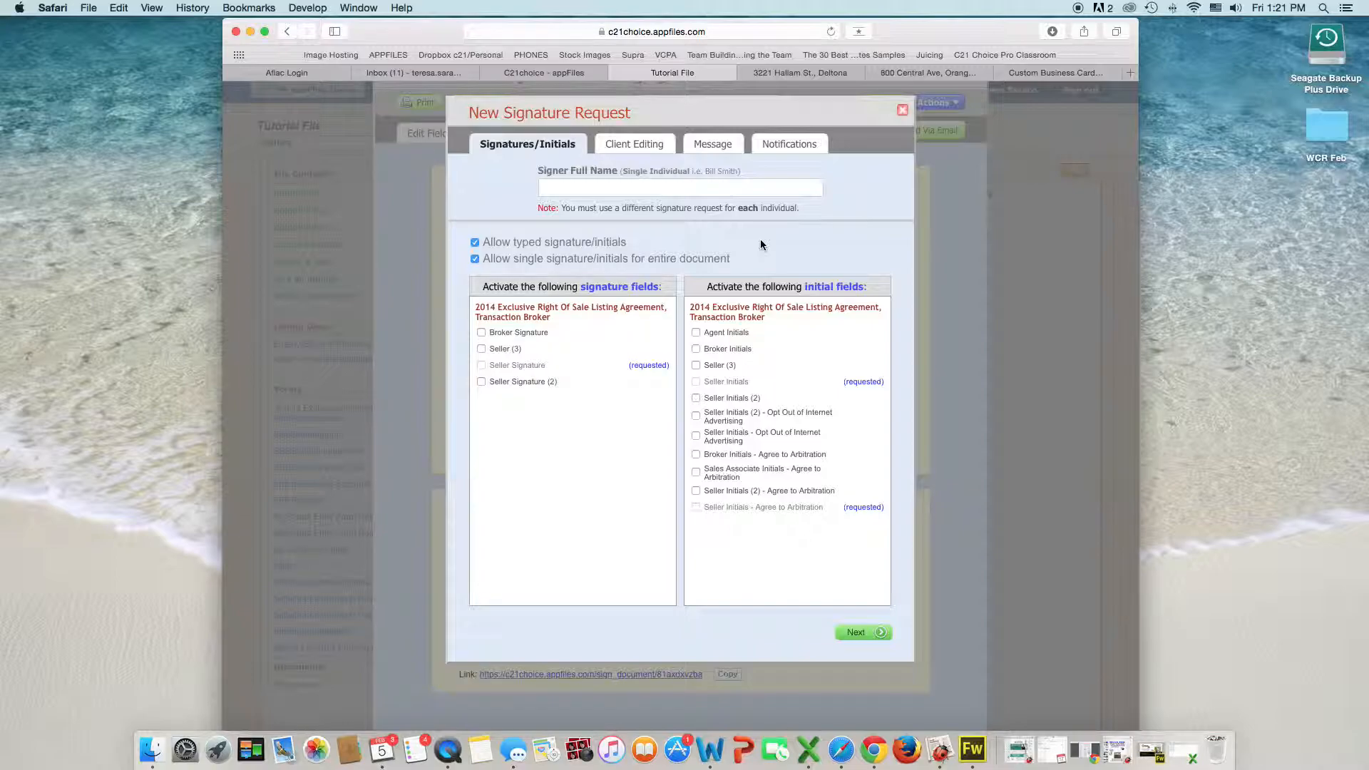
click(902, 110)
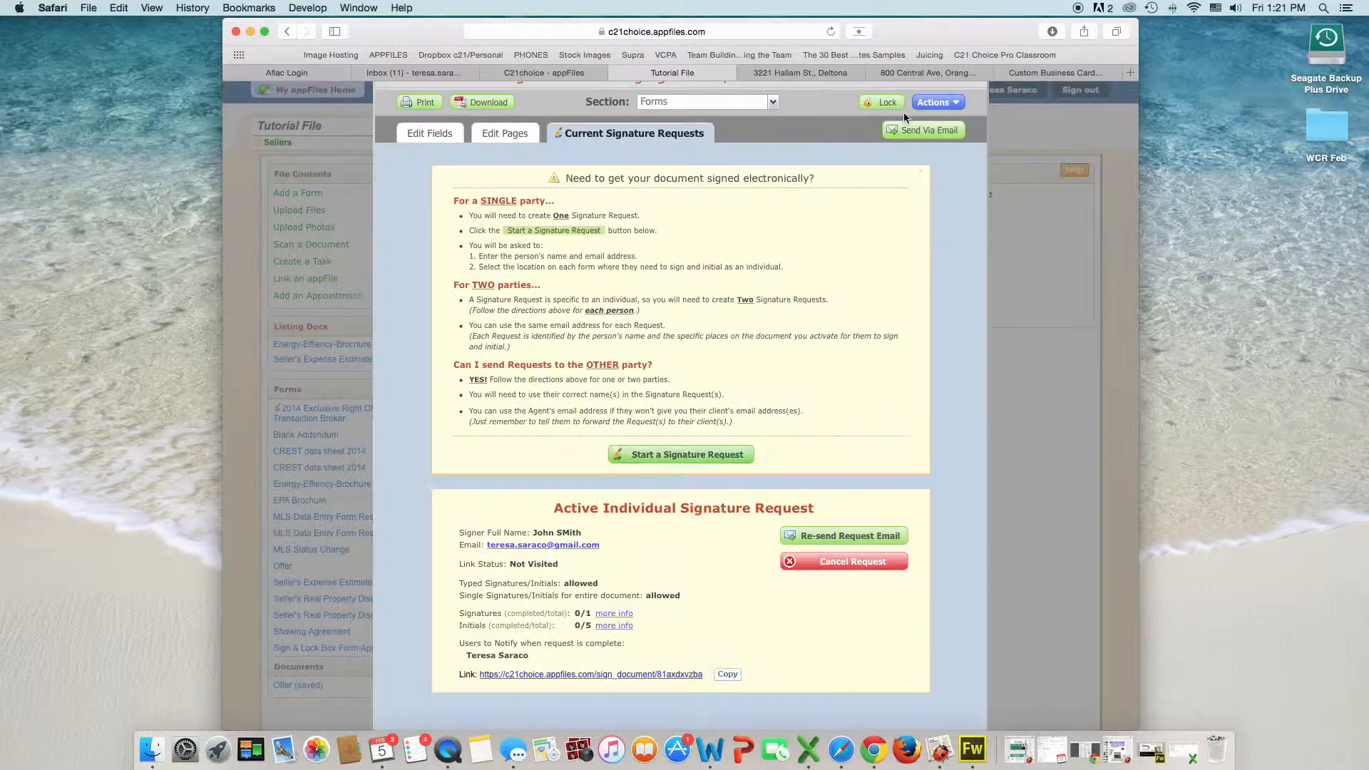
scroll(967, 162, up, 2)
click(969, 104)
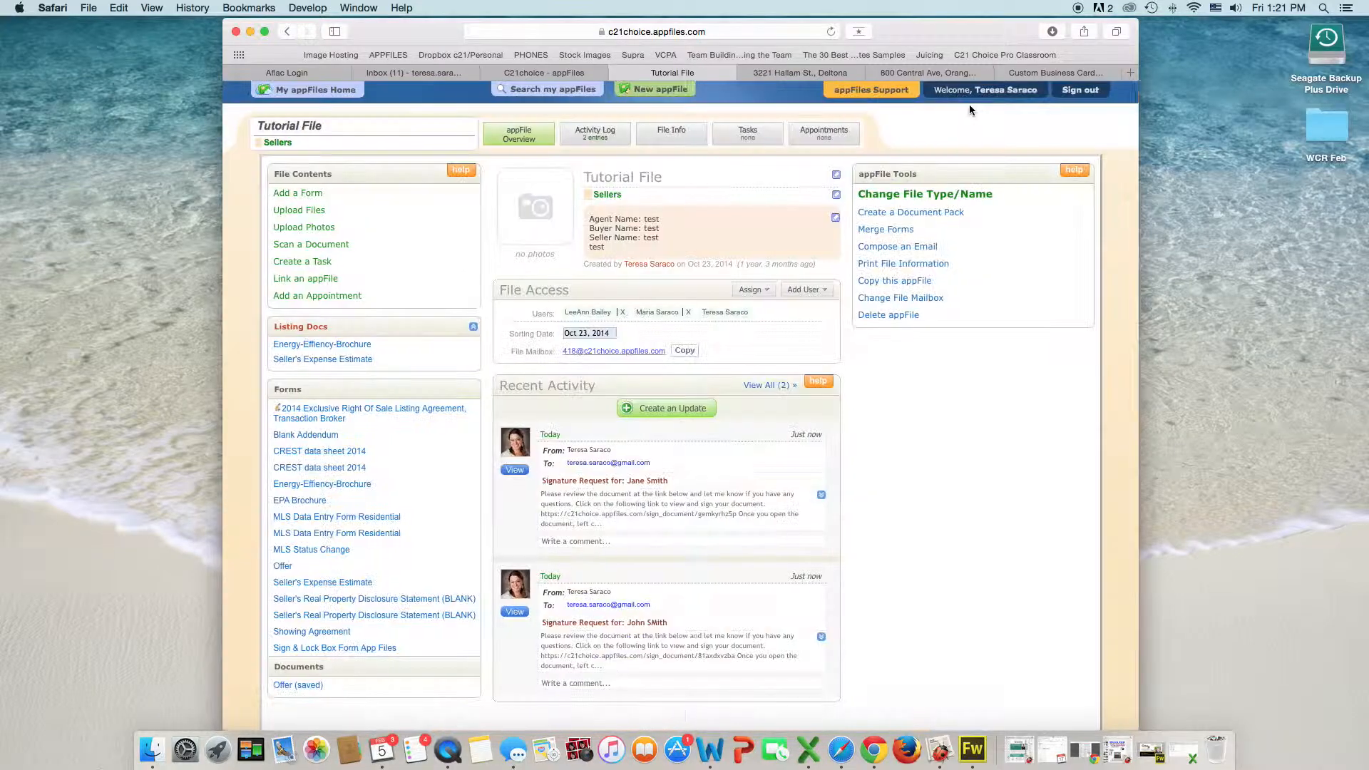
Reopen the 2014 Exclusive Right Of Sale Listing Agreement's current signature requests and start a new request to check the selectable signature and initial fields.
click(278, 414)
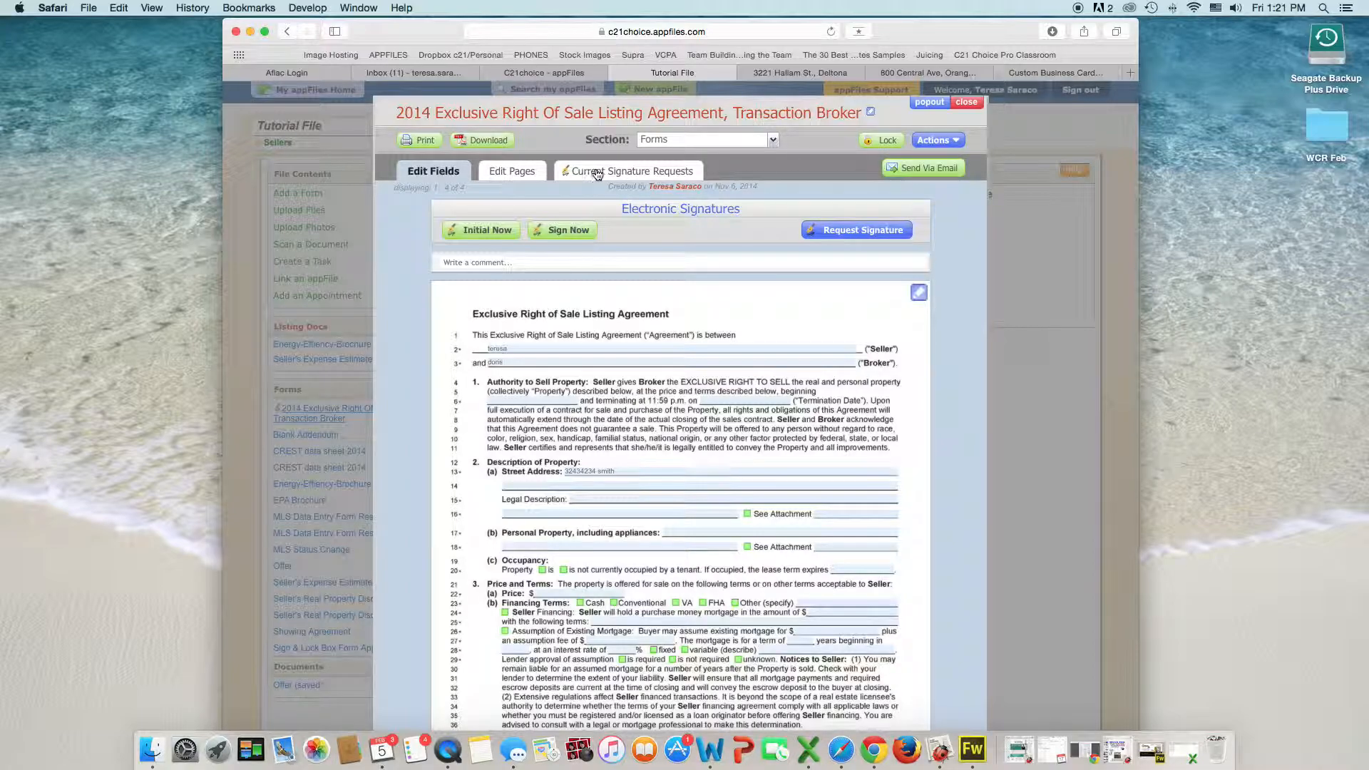
click(606, 174)
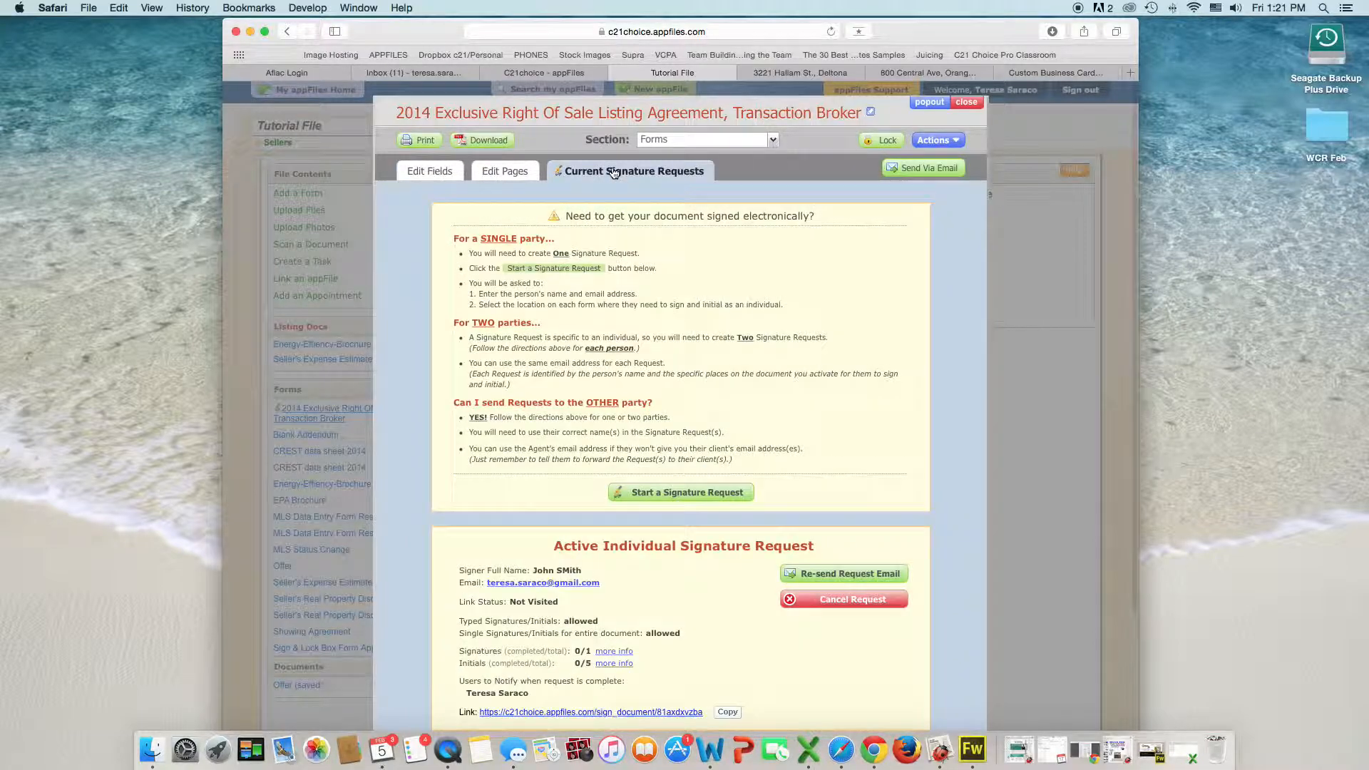
scroll(760, 300, down, 4)
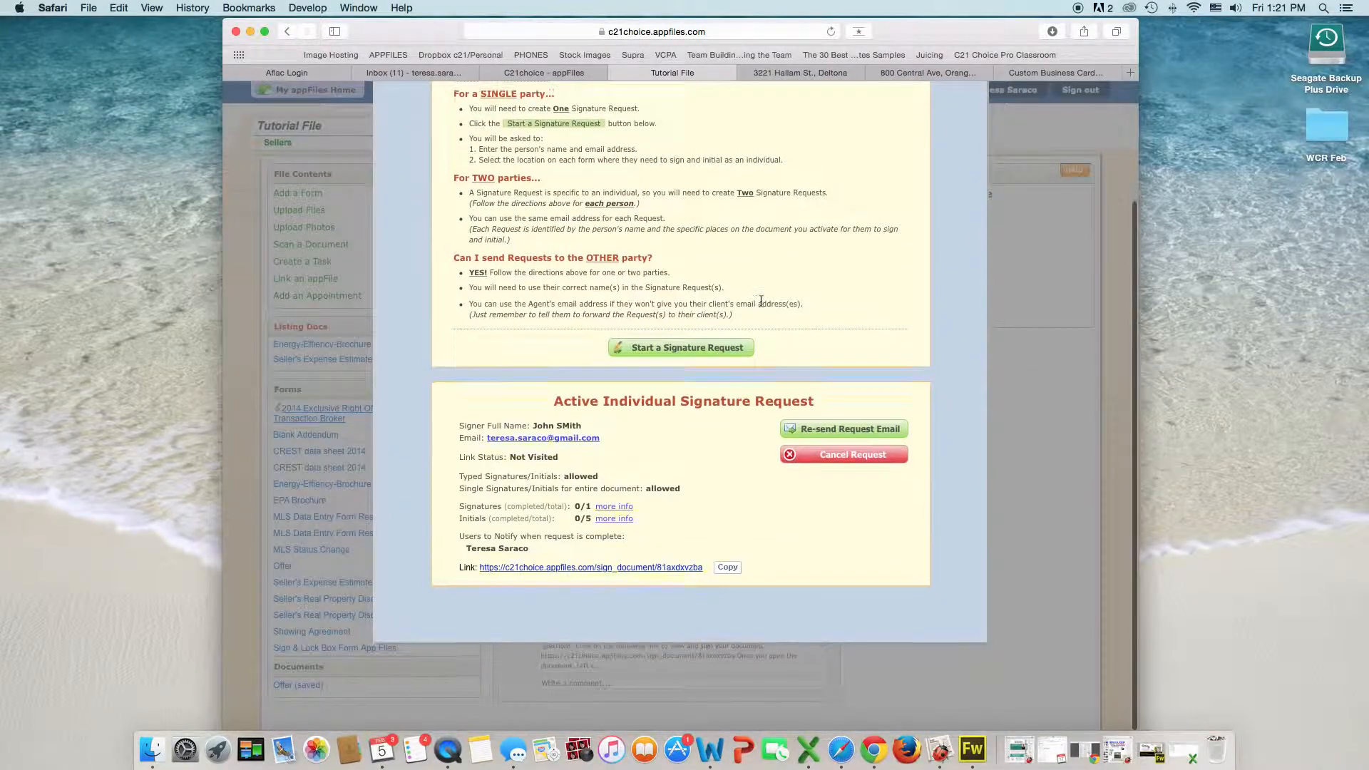
click(718, 350)
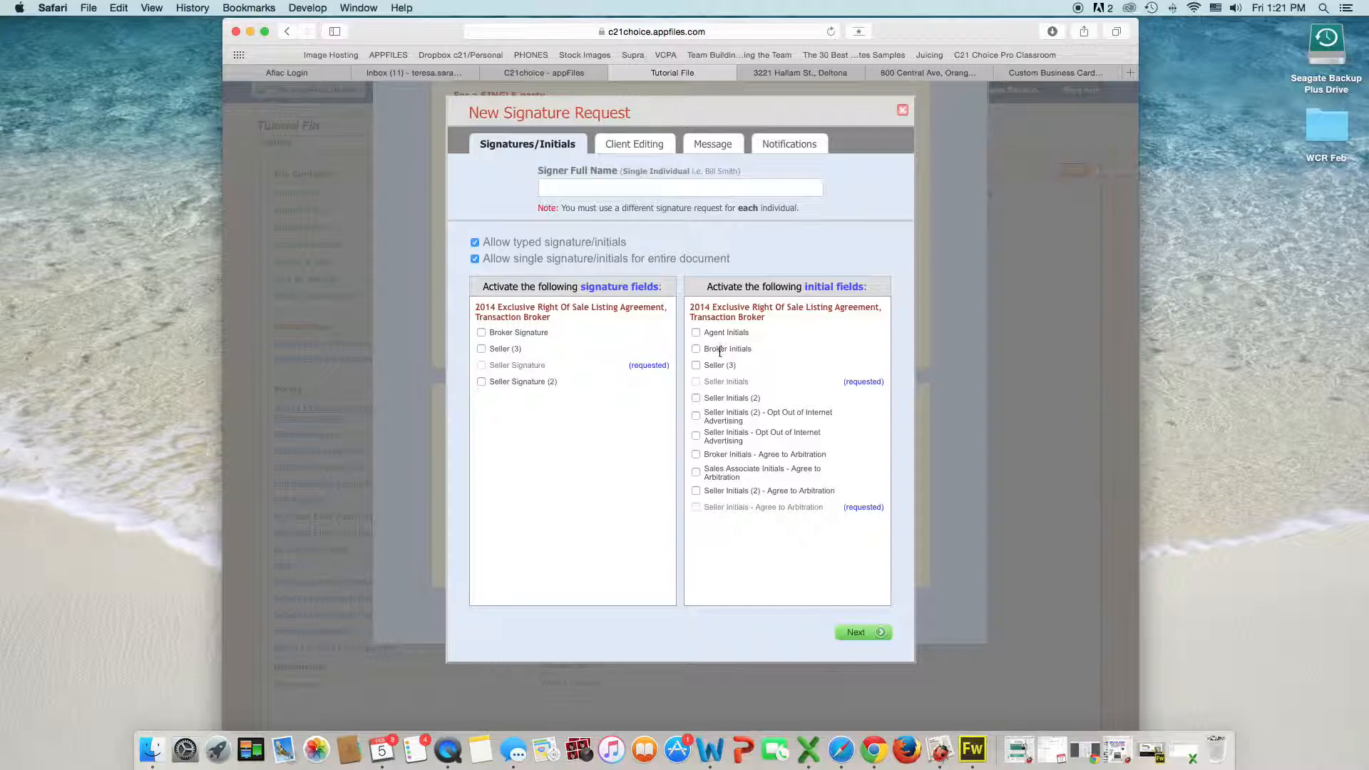
Discard the blank signature request and close the listing agreement form to return to the Tutorial File.
click(902, 110)
scroll(877, 164, up, 6)
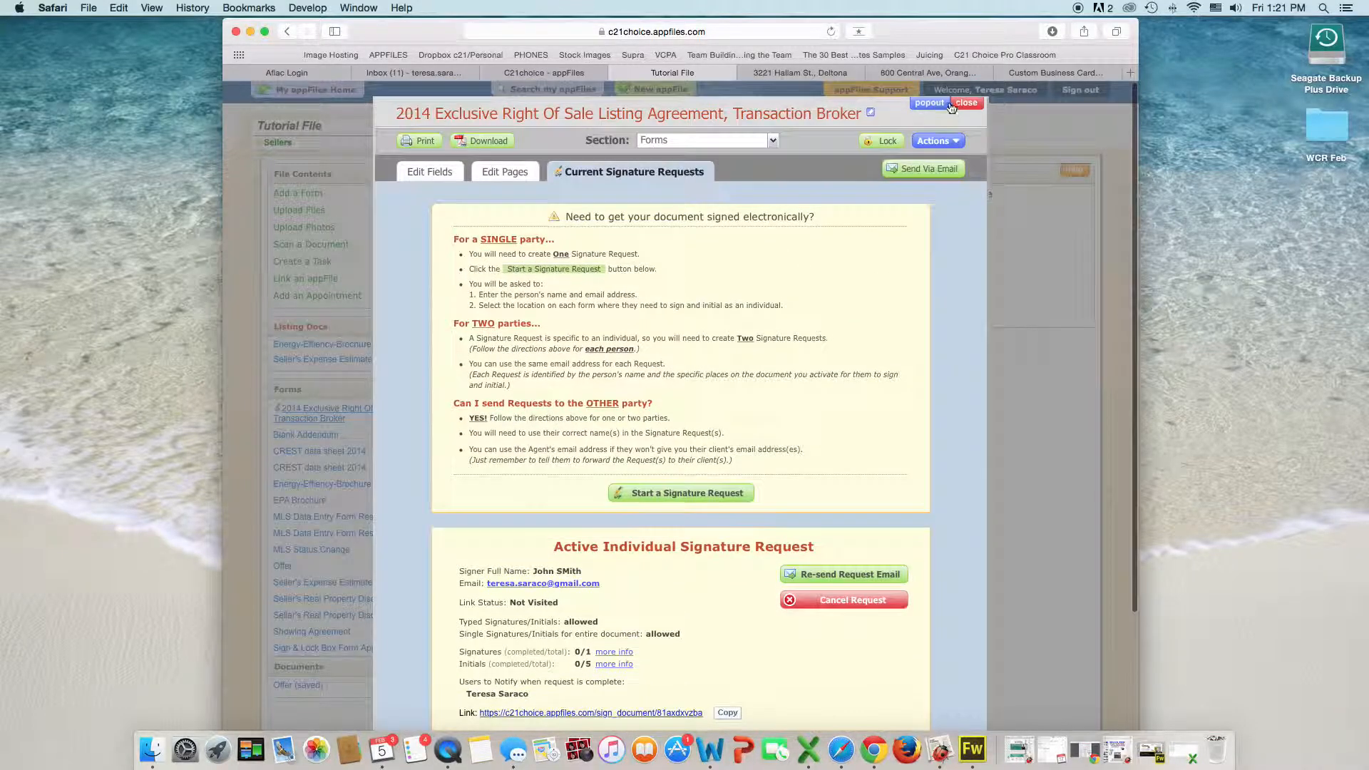
click(968, 100)
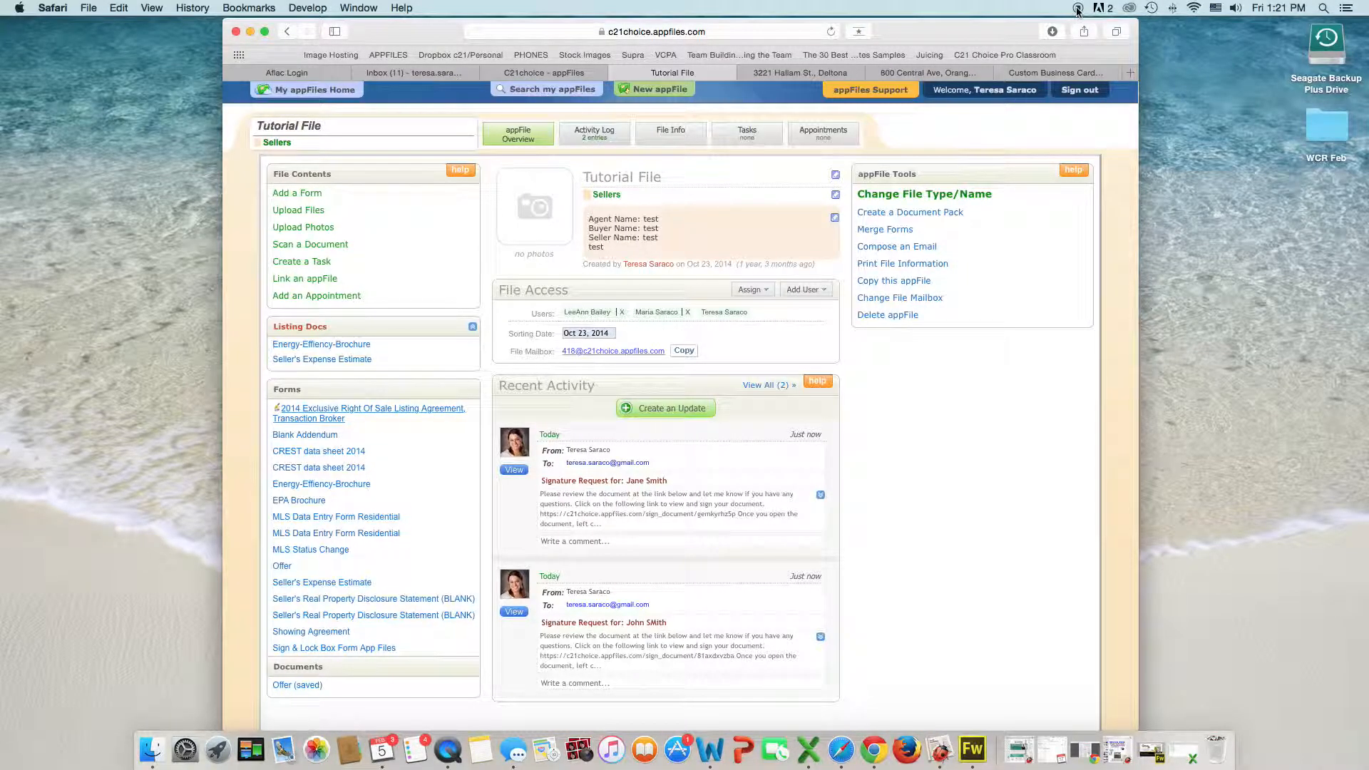